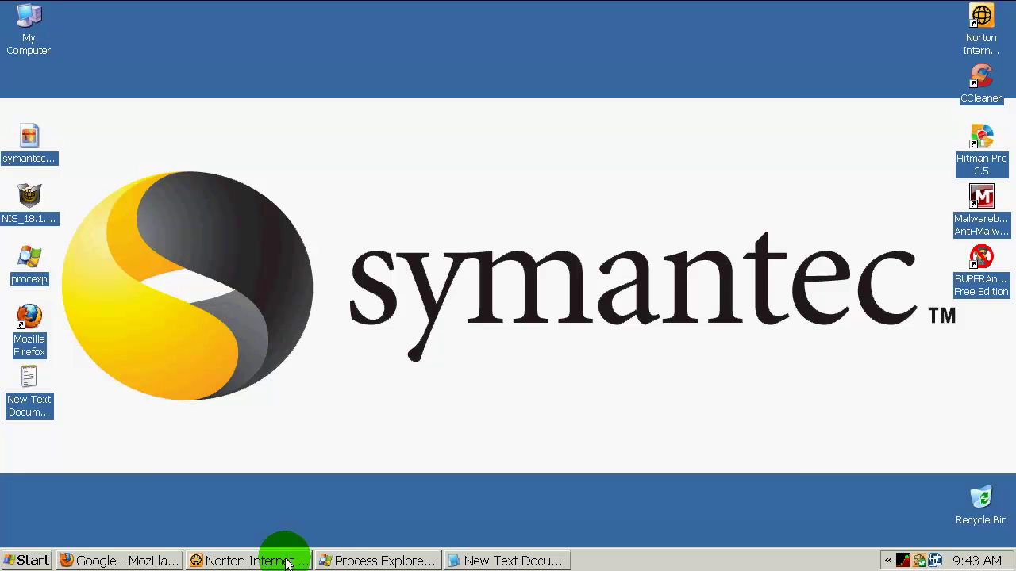
# Step: Restore the Norton Internet Security 2011 main window showing System Status: Secure
pyautogui.click(287, 562)
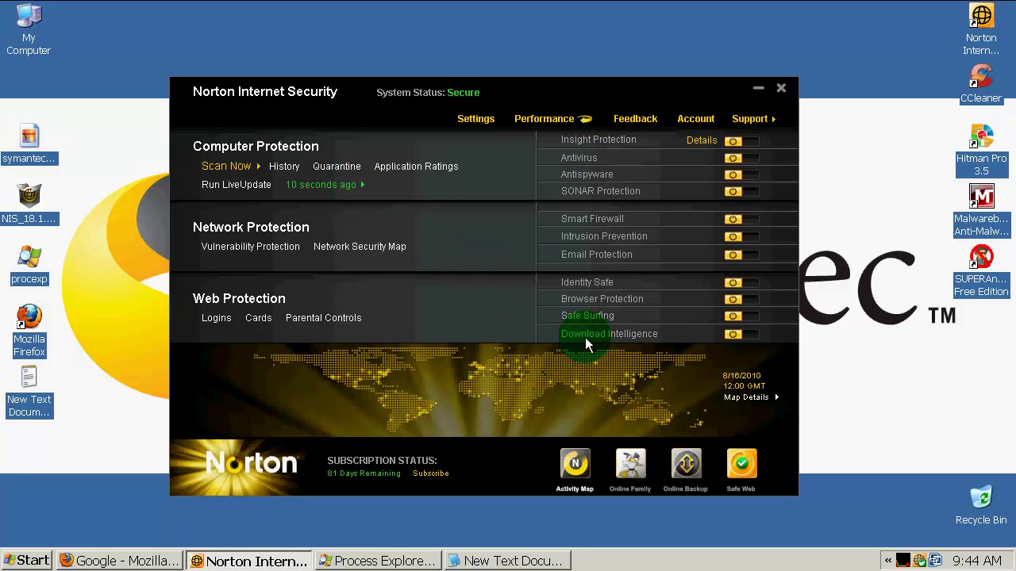
pyautogui.moveTo(580, 144)
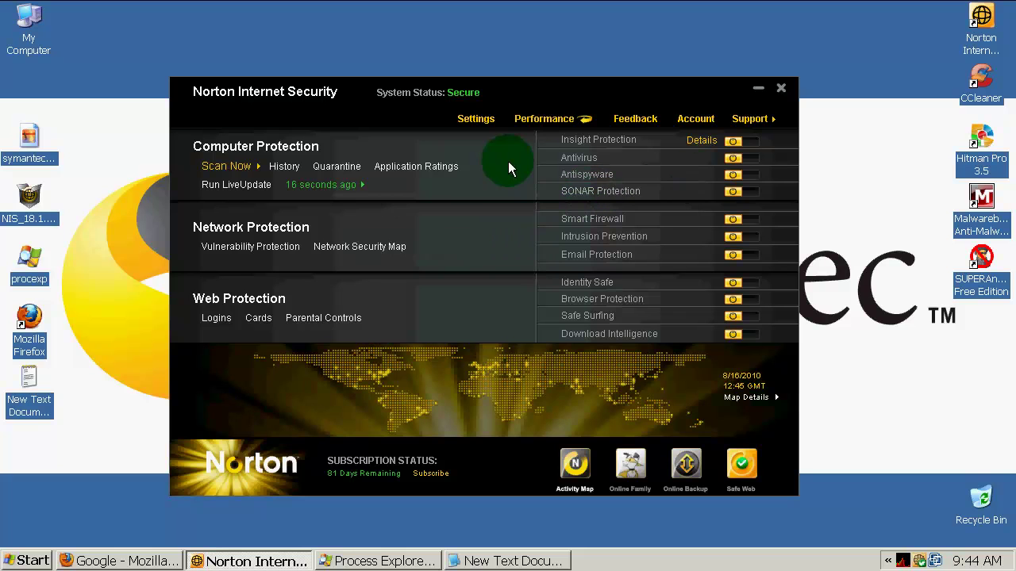
# Step: View the Insight Protection trust-level details and move the Norton Insight Network window left
pyautogui.click(703, 141)
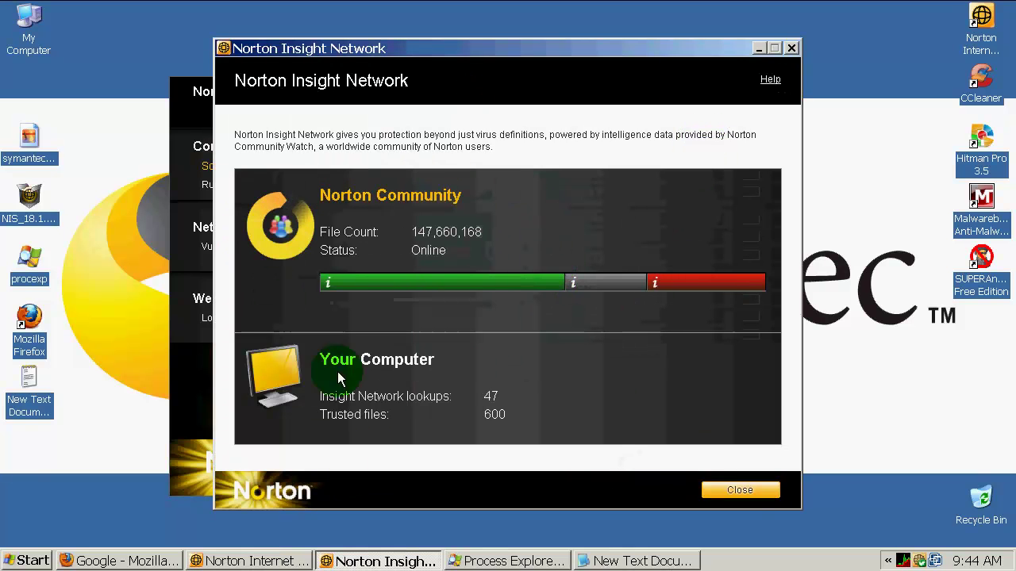
pyautogui.moveTo(345, 278)
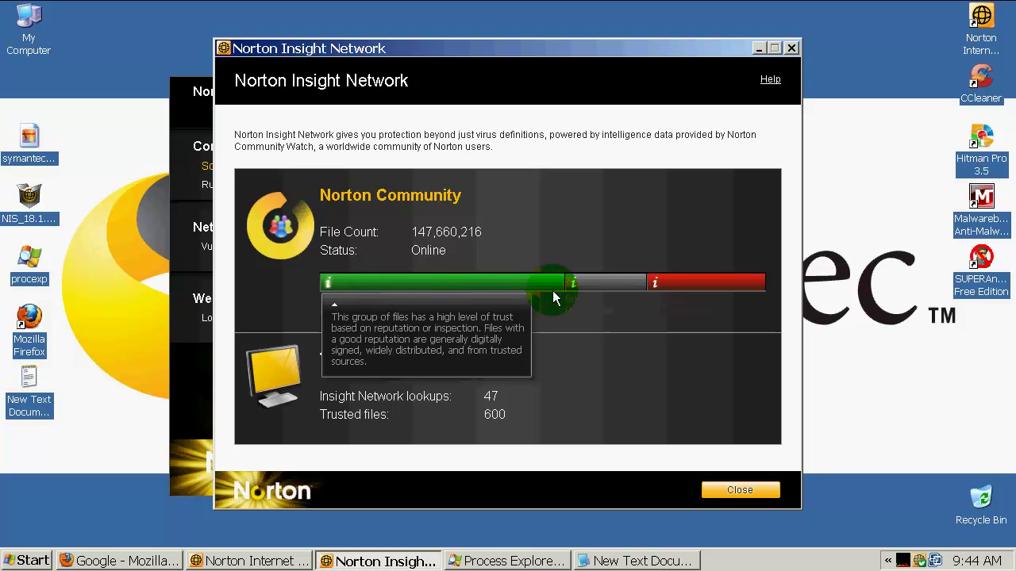
pyautogui.moveTo(600, 279)
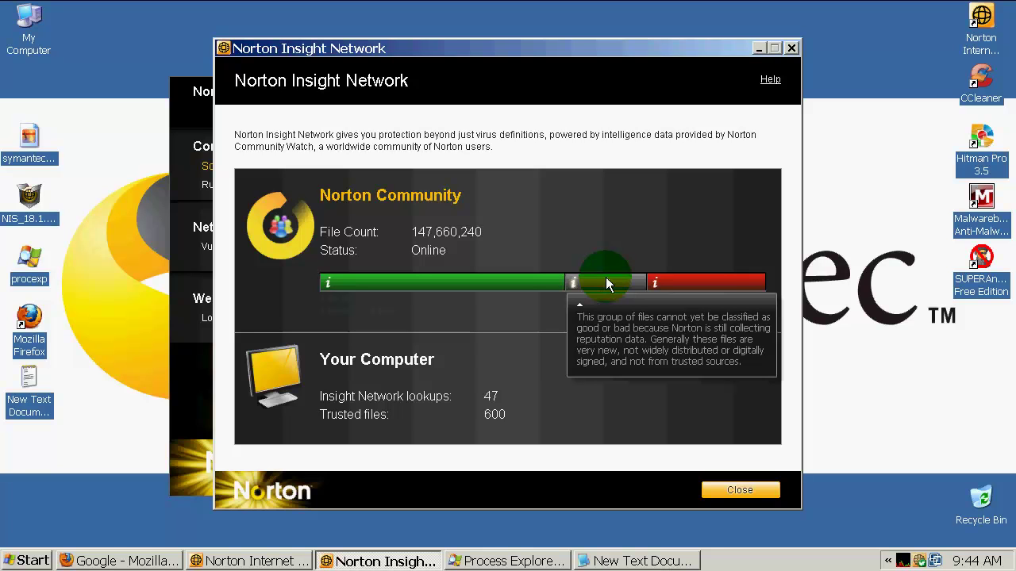
pyautogui.moveTo(695, 288)
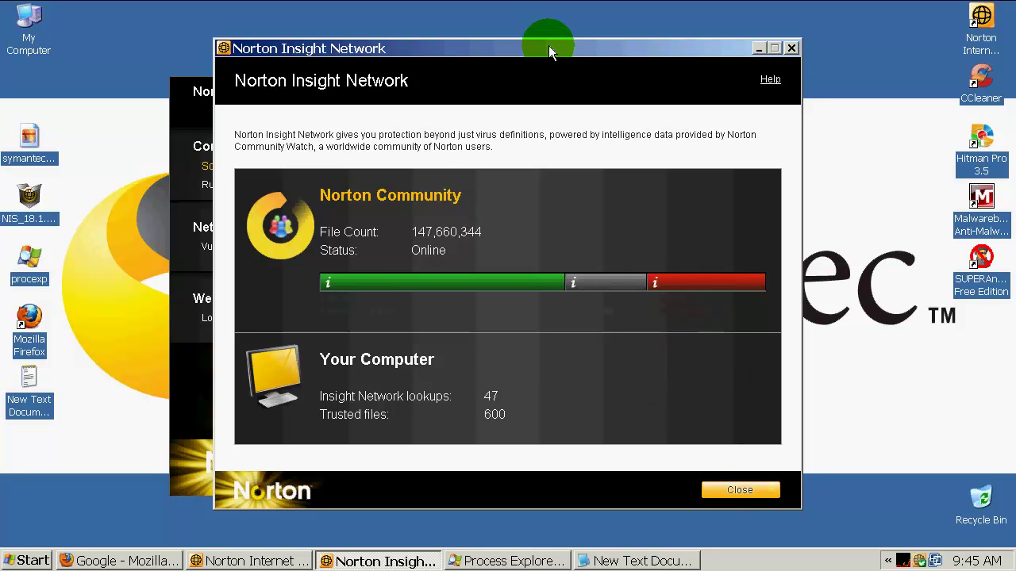
pyautogui.moveTo(548, 46); pyautogui.dragTo(484, 46)
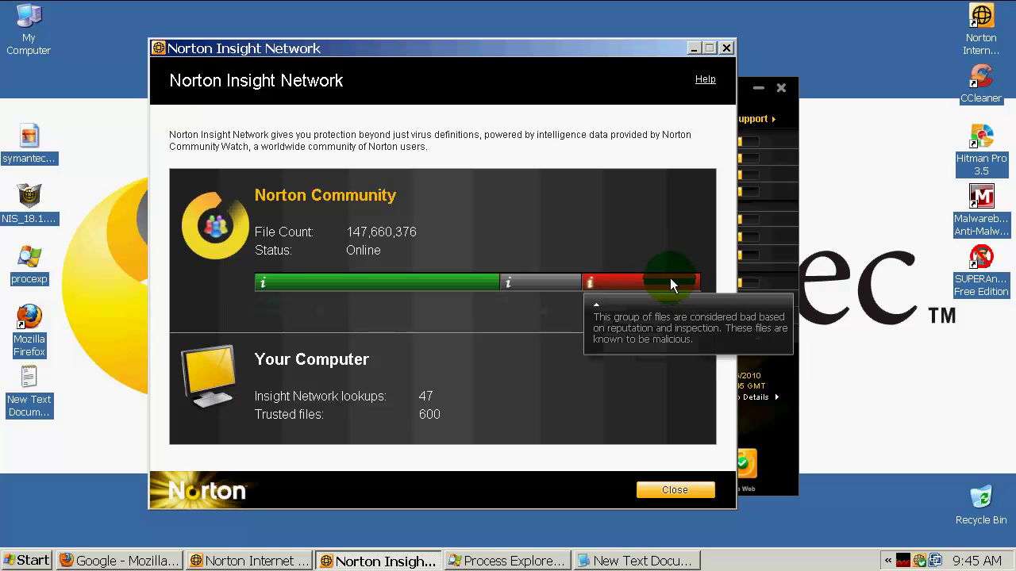
# Step: Close Insight Network details and read the Antivirus, SONAR Protection and Safe Surfing descriptions
pyautogui.click(674, 491)
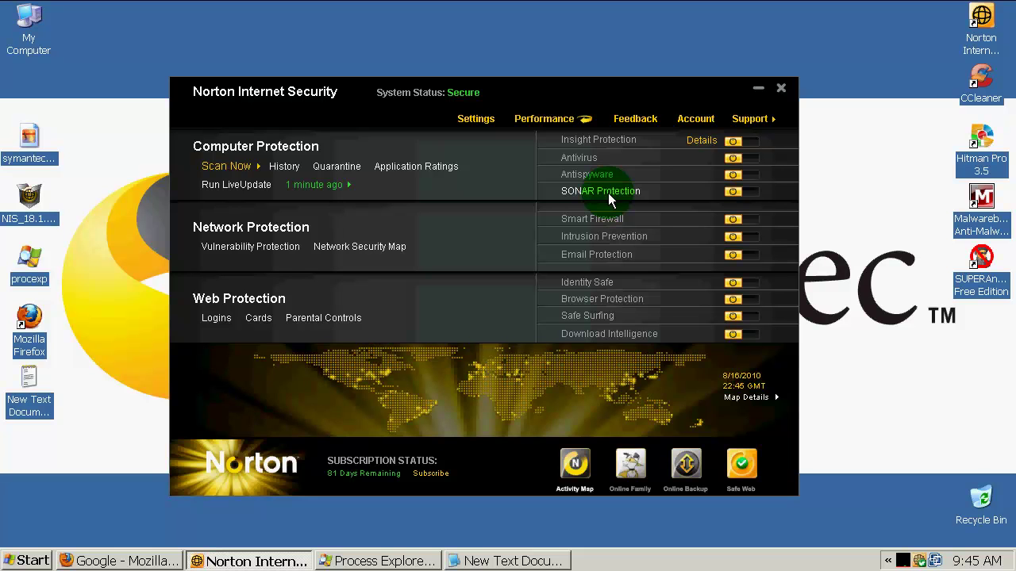
pyautogui.moveTo(589, 163)
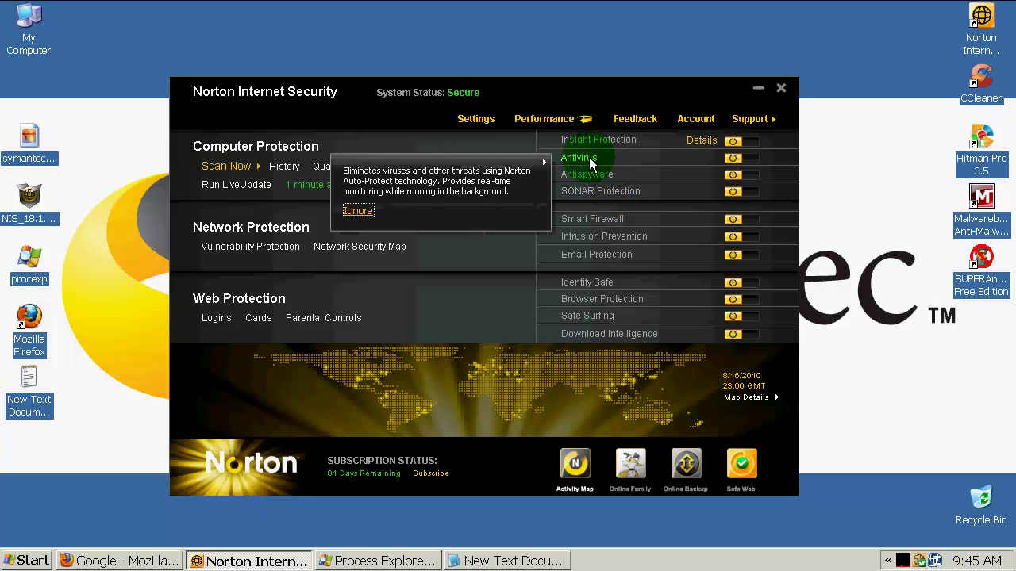
pyautogui.moveTo(603, 191)
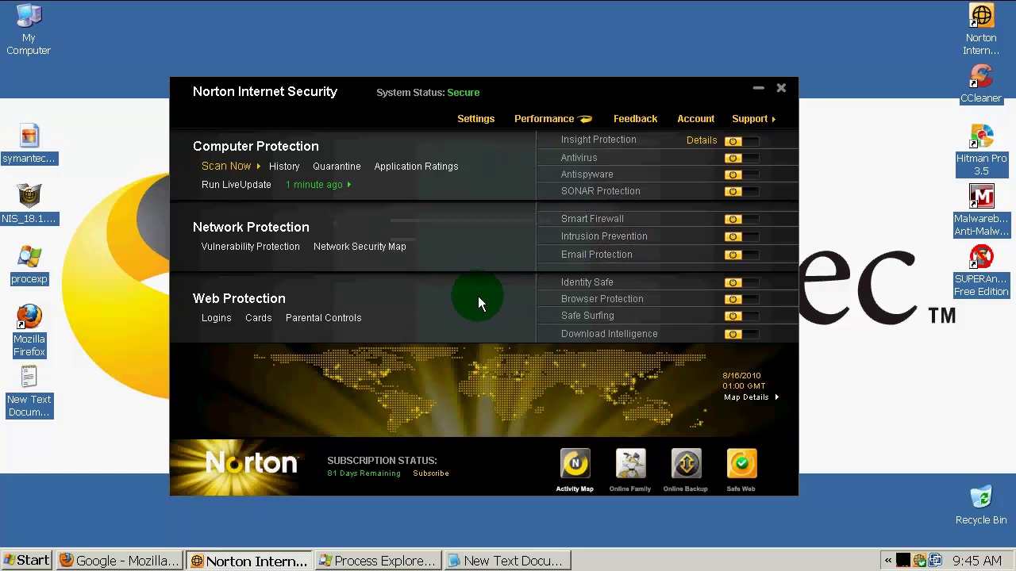
pyautogui.moveTo(604, 315)
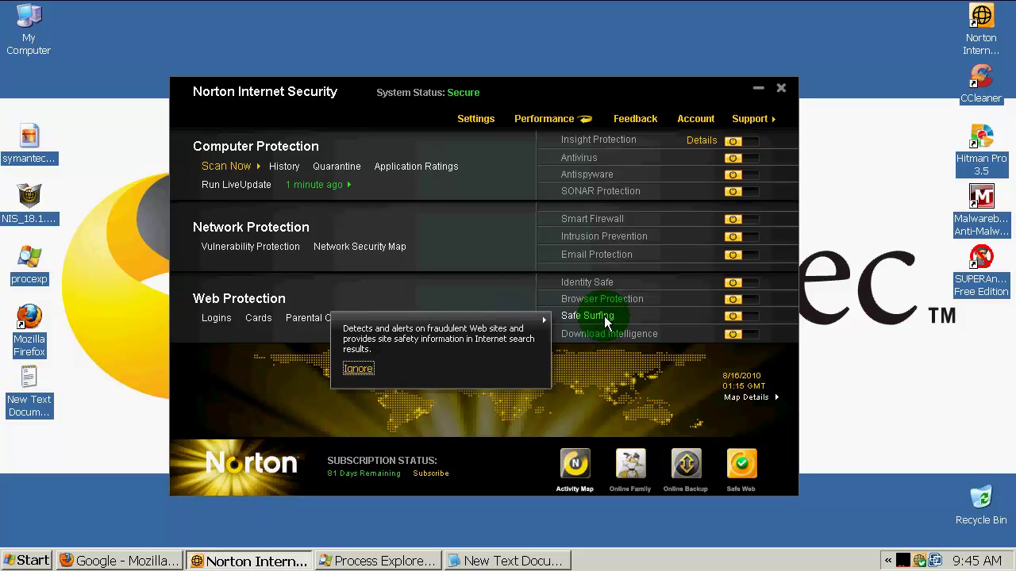
pyautogui.click(109, 561)
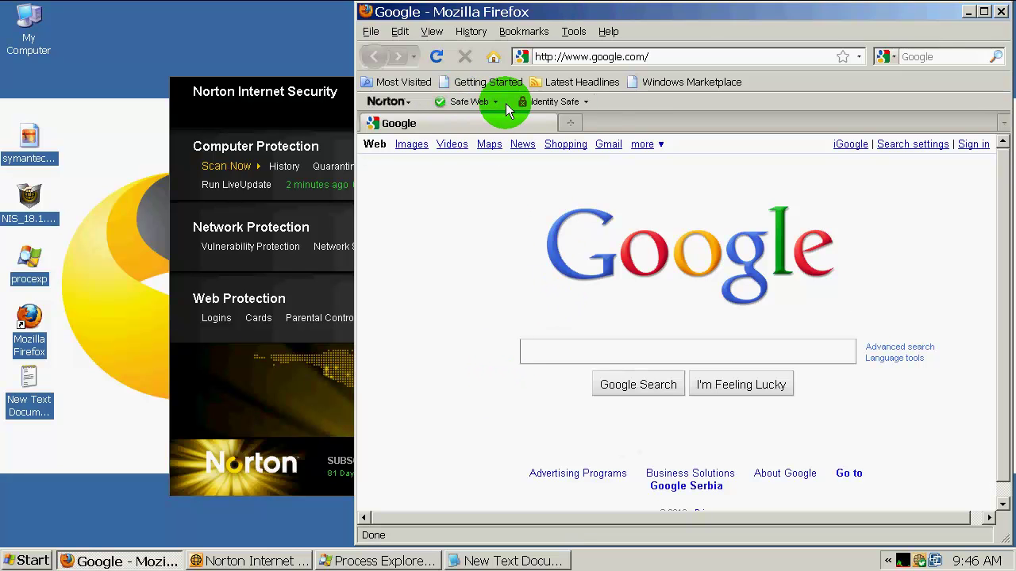
pyautogui.click(968, 13)
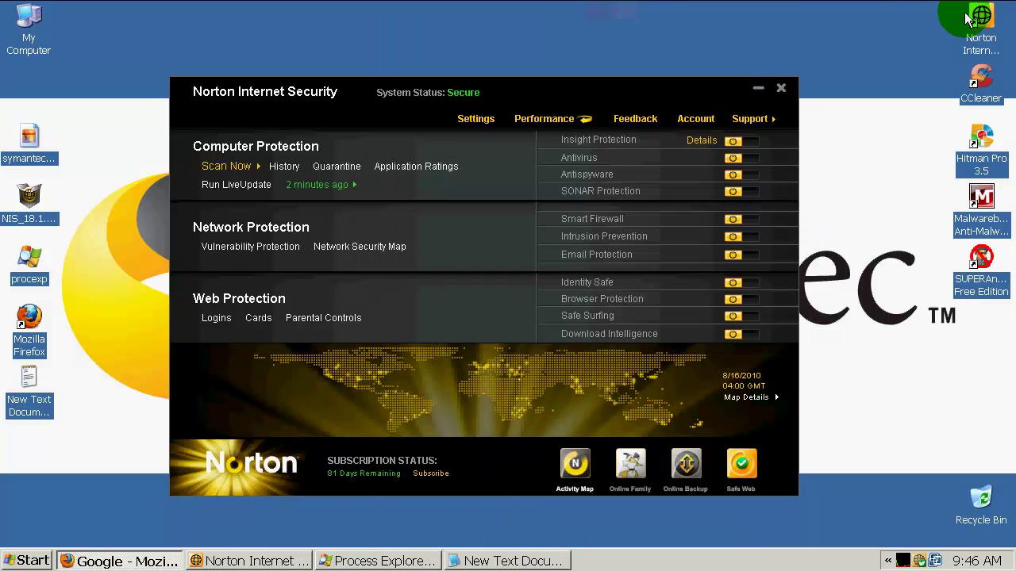
pyautogui.click(479, 121)
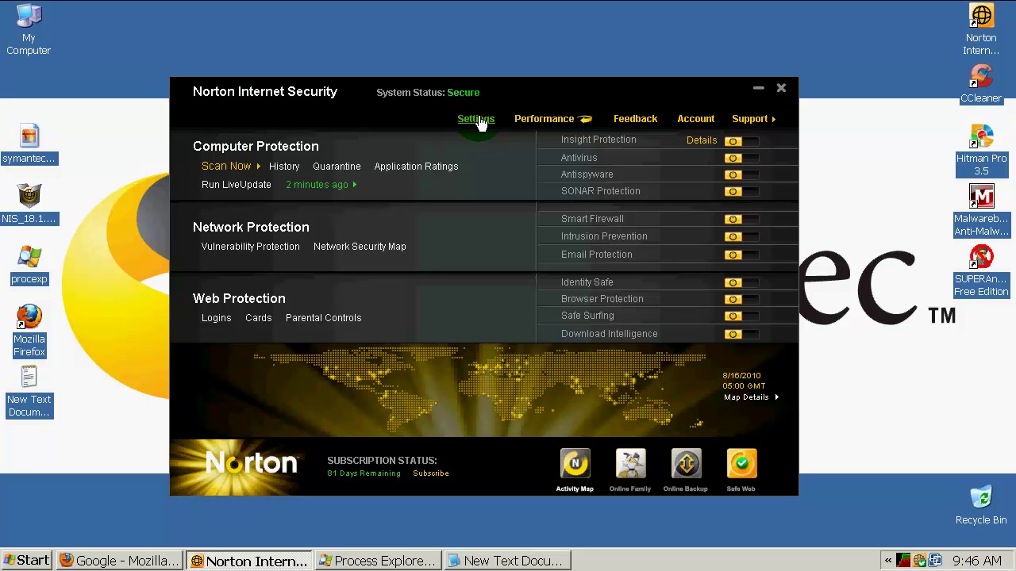
pyautogui.click(478, 123)
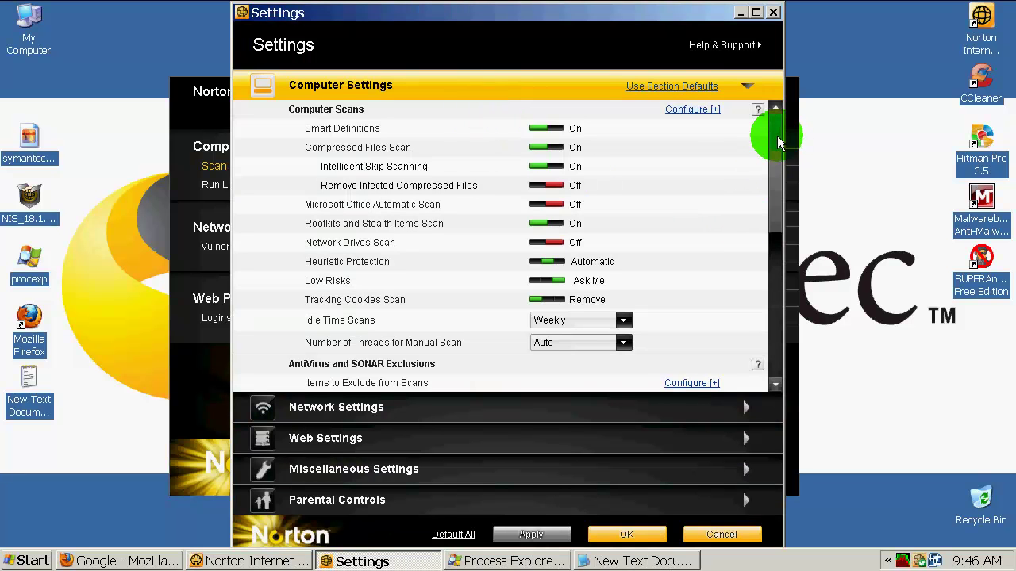
pyautogui.moveTo(777, 135); pyautogui.dragTo(778, 297)
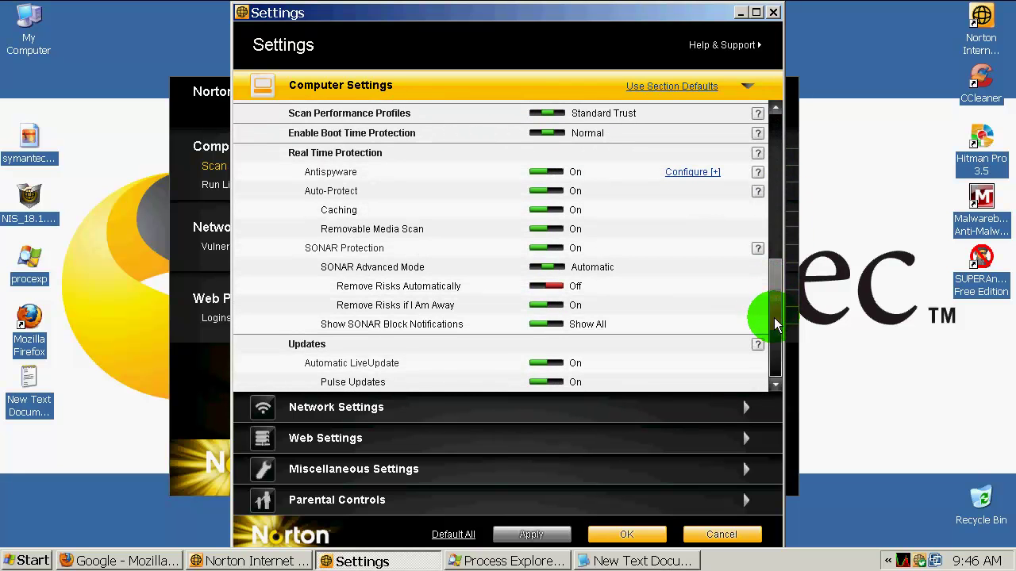
pyautogui.moveTo(775, 324)
pyautogui.mouseDown()
pyautogui.moveTo(777, 164)
pyautogui.moveTo(771, 291)
pyautogui.moveTo(784, 334)
pyautogui.mouseUp()
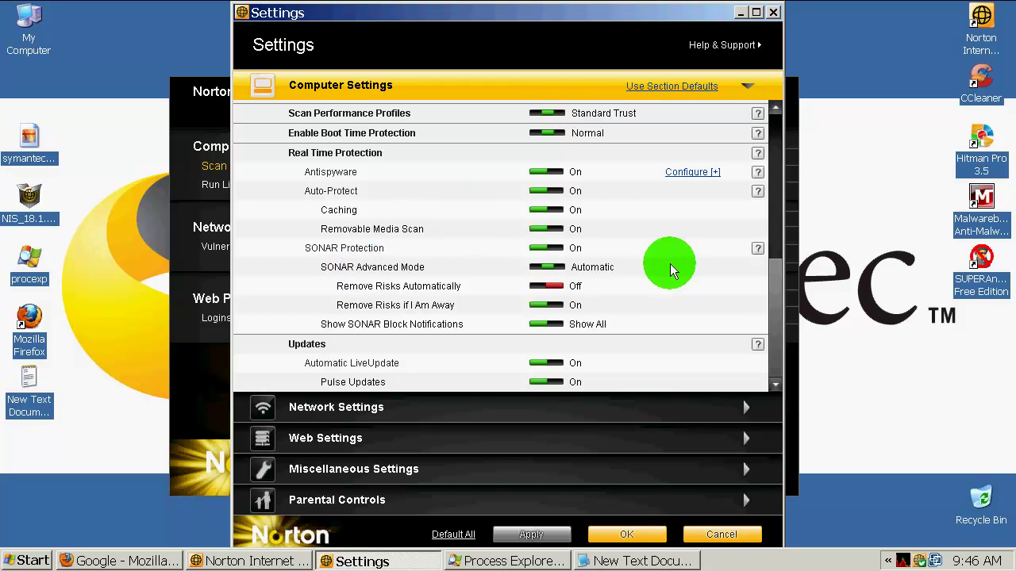
pyautogui.scroll(3, 660, 274)
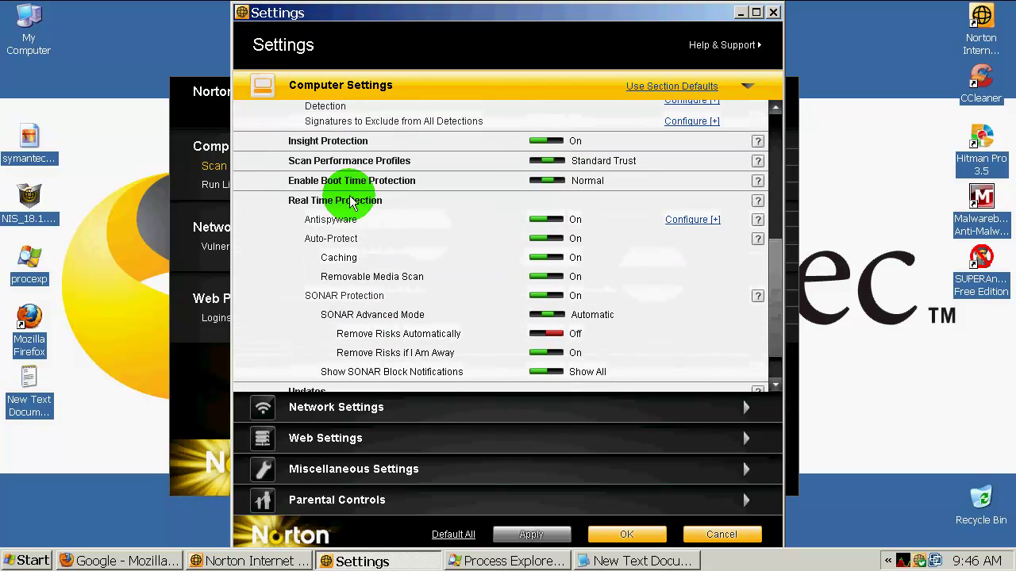
pyautogui.scroll(3, 365, 197)
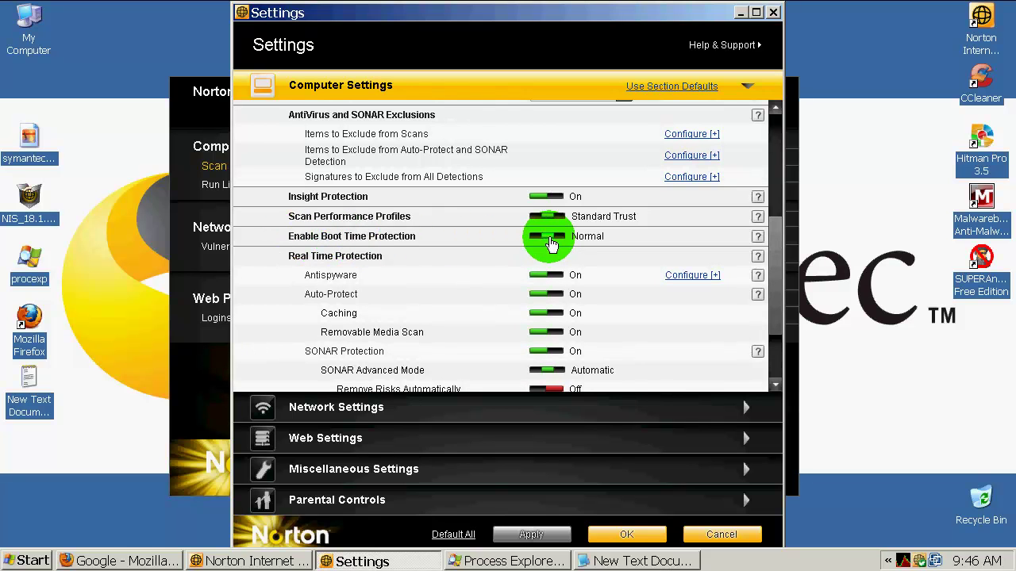
pyautogui.click(547, 237)
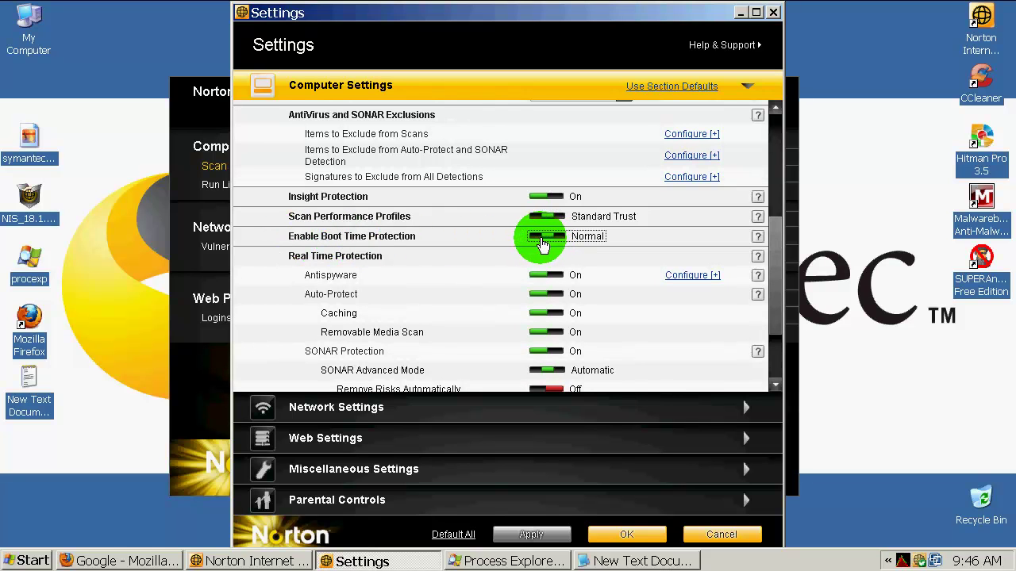
pyautogui.click(540, 239)
pyautogui.click(538, 238)
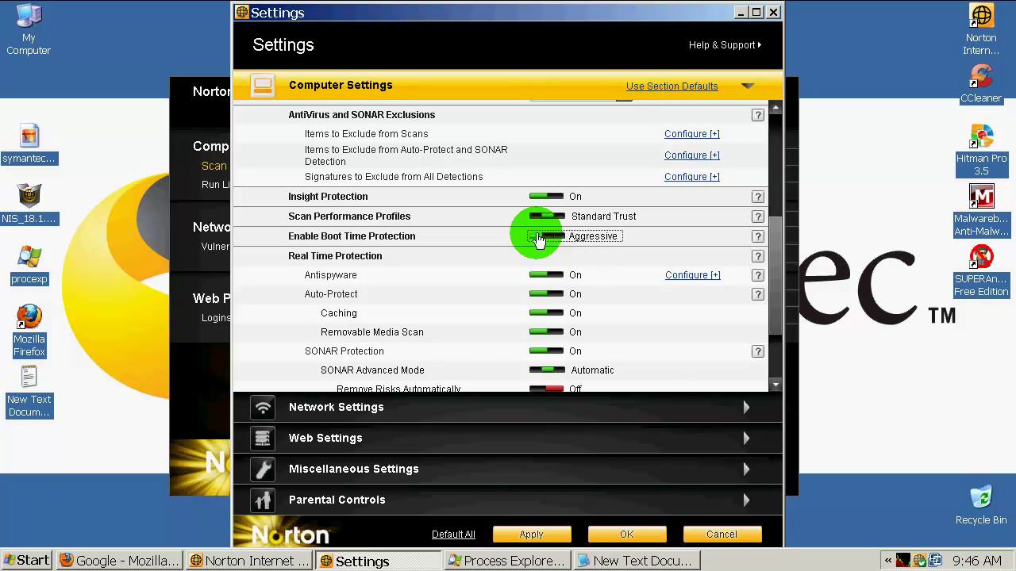
pyautogui.click(585, 135)
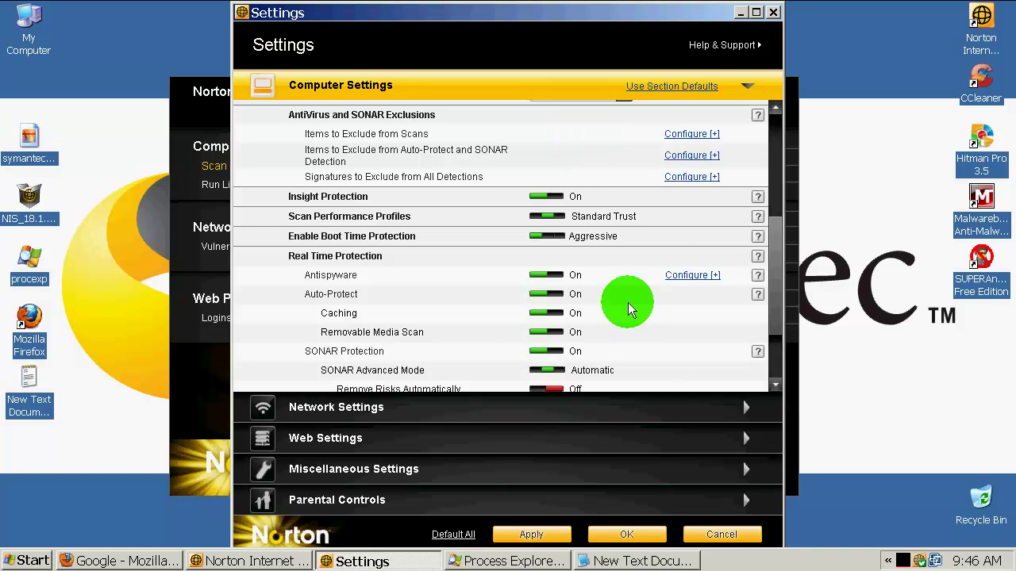
pyautogui.click(551, 243)
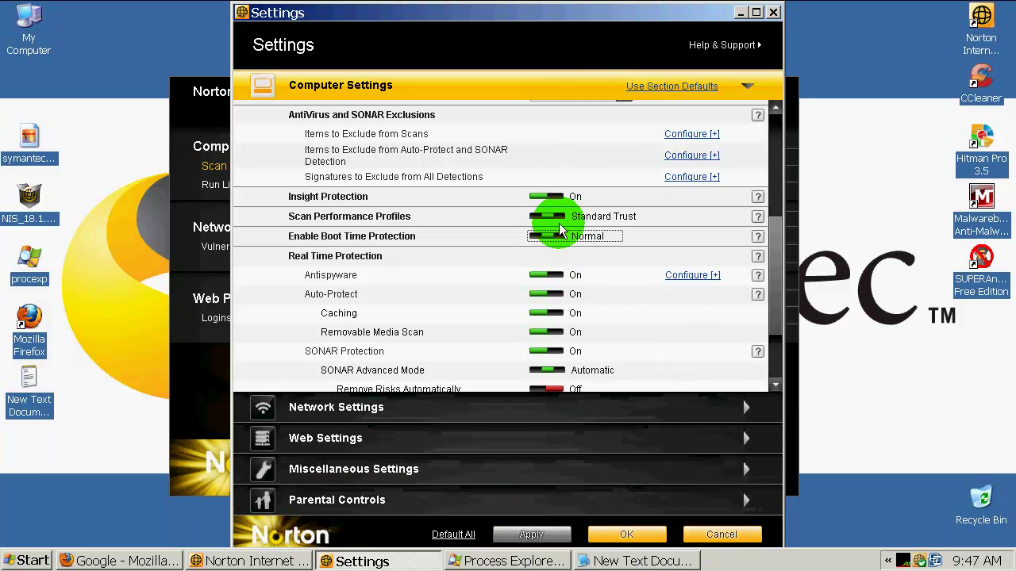
pyautogui.click(730, 538)
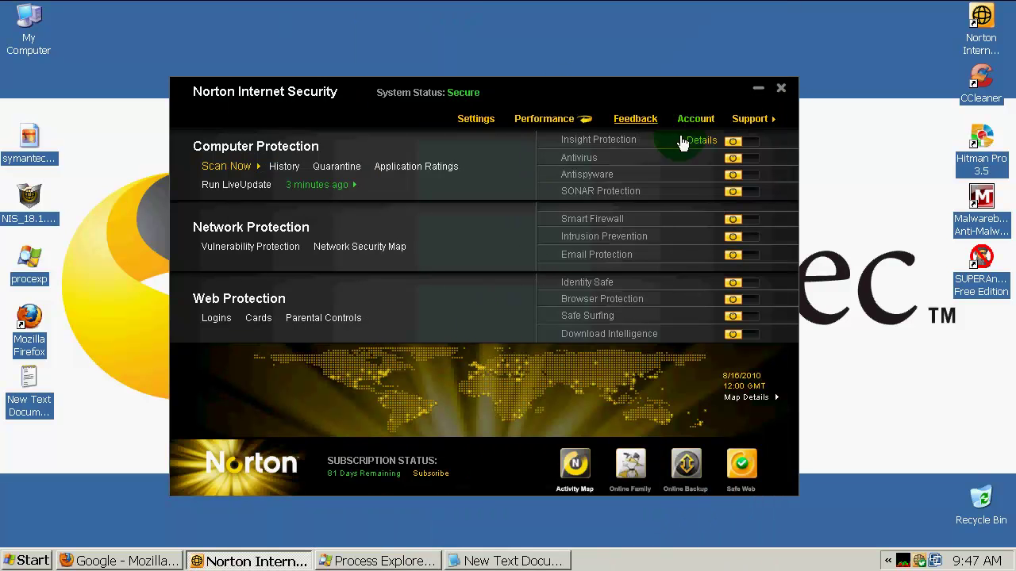
# Step: Close Norton, inspect ccSvcHst.exe processes PID 204 and 2316 in Process Explorer, then close it
pyautogui.click(782, 90)
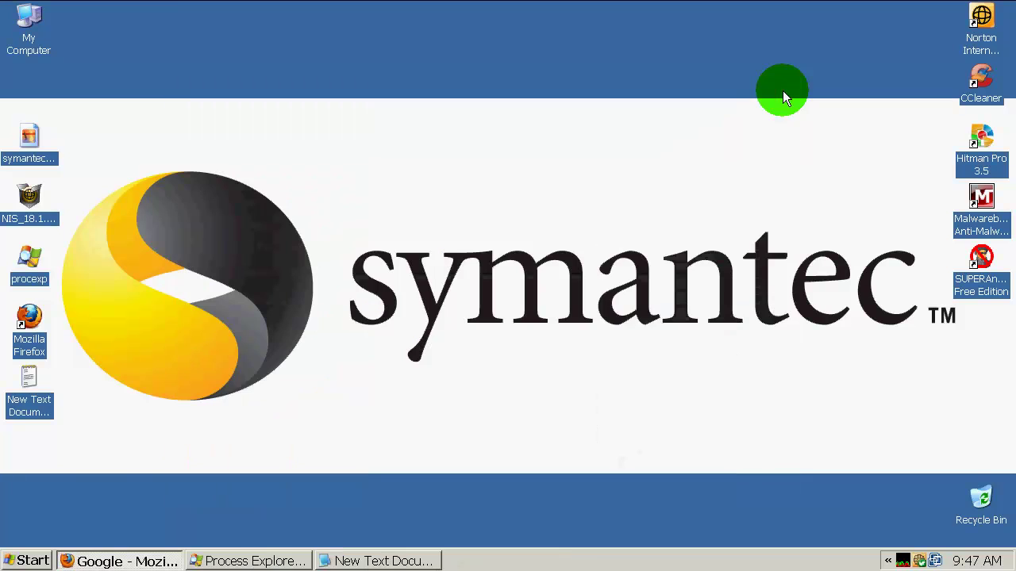
pyautogui.click(287, 561)
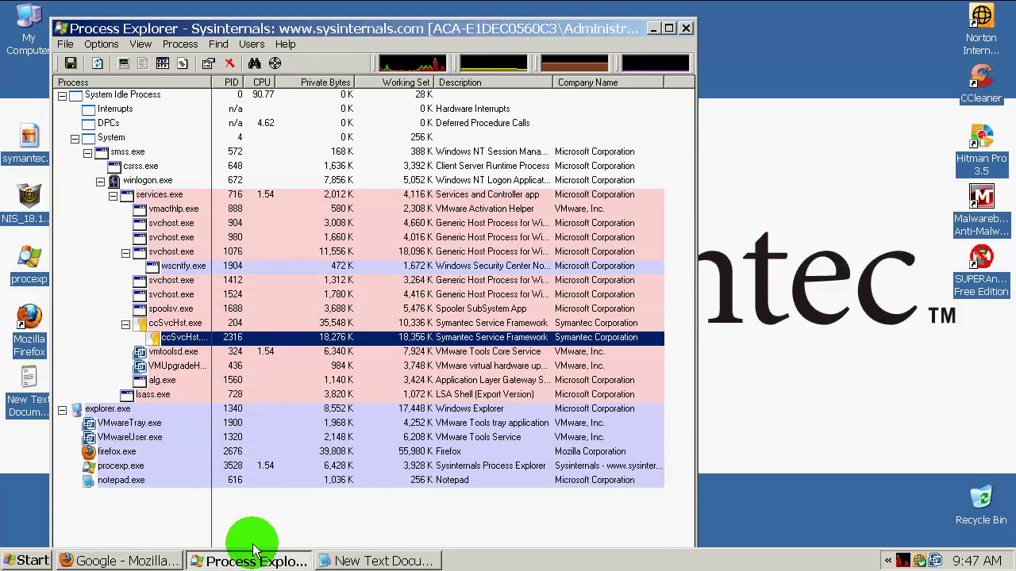
pyautogui.click(416, 323)
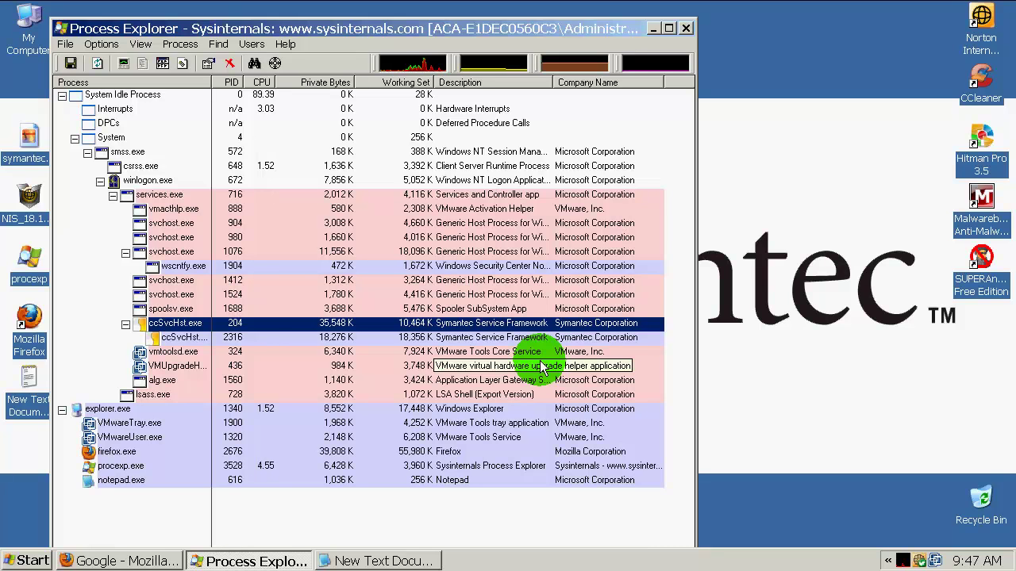
pyautogui.click(476, 337)
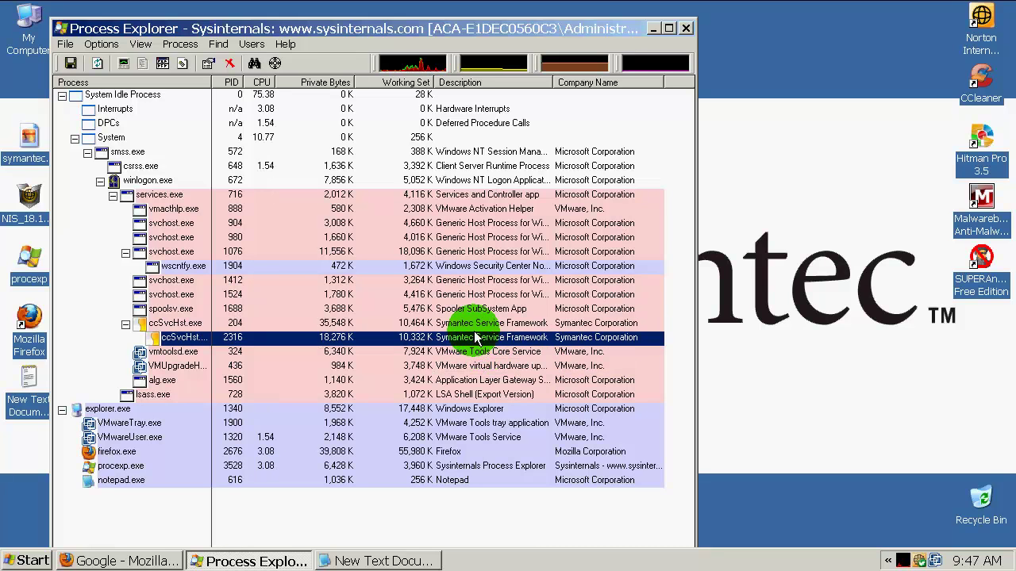
pyautogui.click(474, 323)
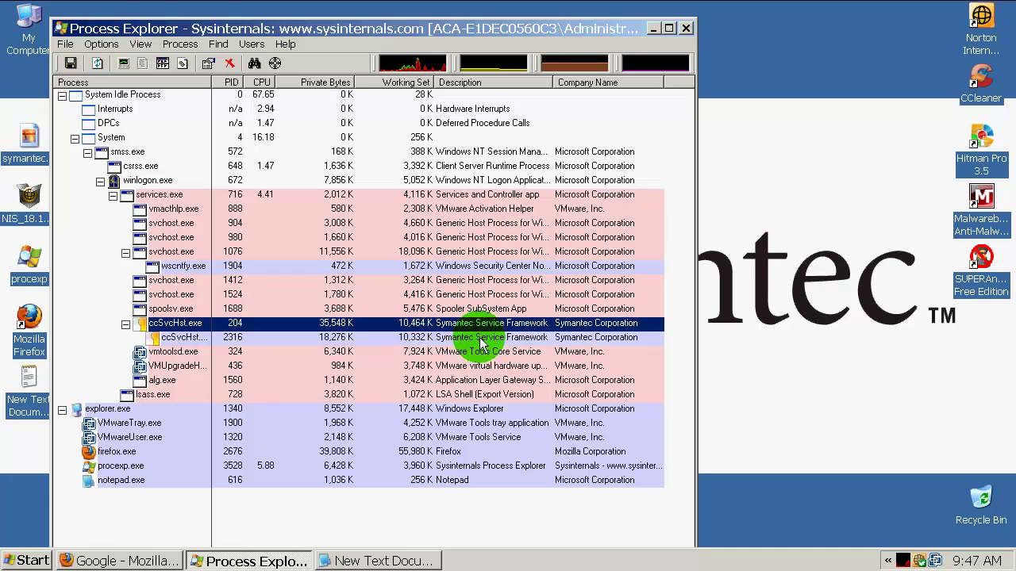
pyautogui.click(478, 340)
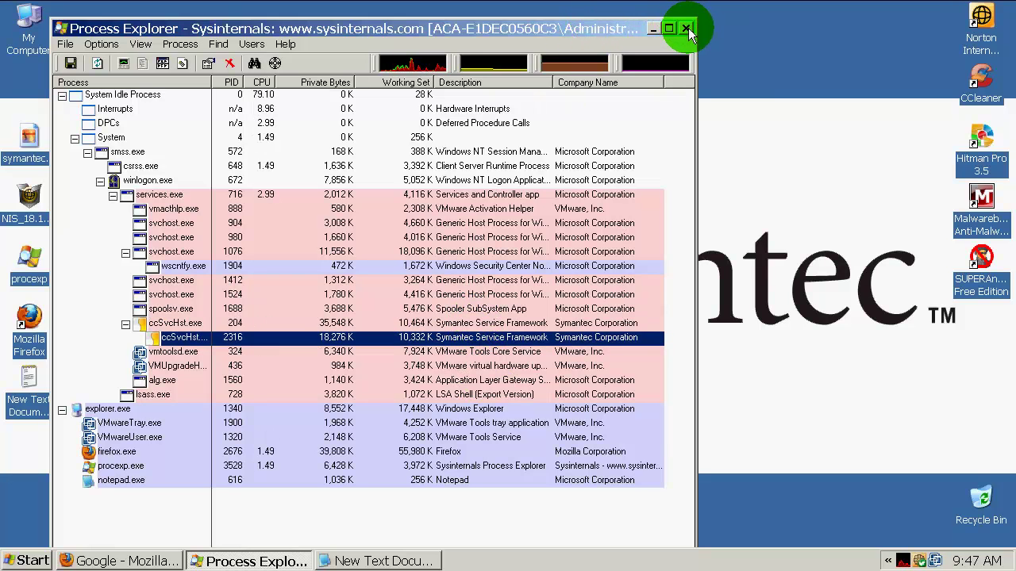
pyautogui.click(687, 30)
# Step: Refresh the desktop and bring up New Text Document (4) listing the 13 malicious test URLs
pyautogui.rightClick(560, 104)
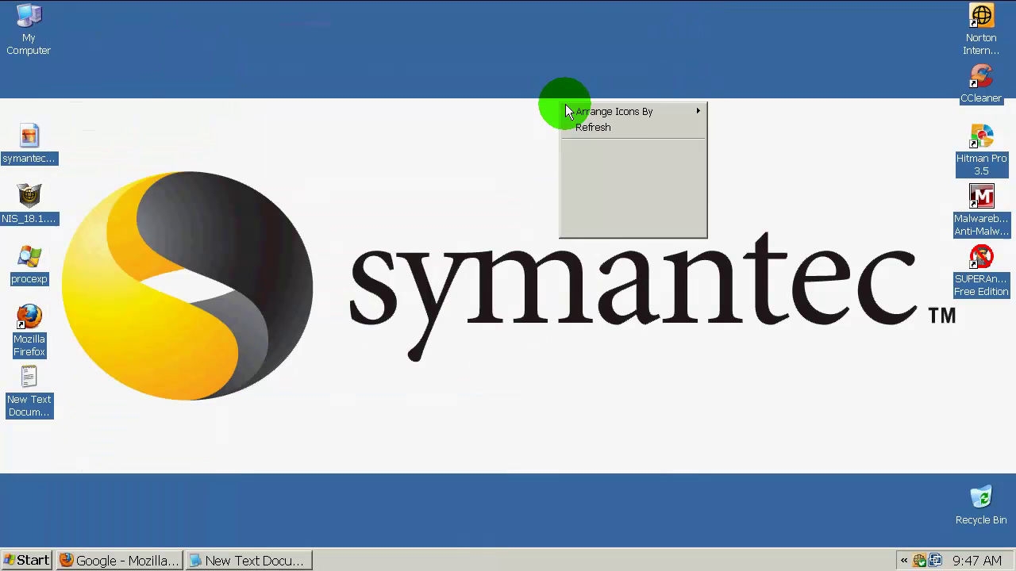
pyautogui.click(622, 129)
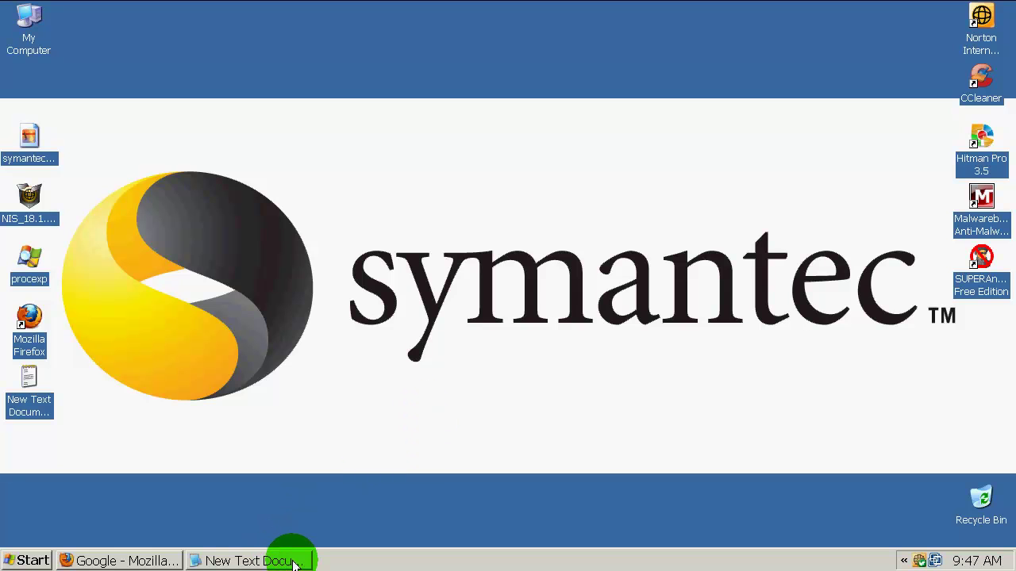
pyautogui.click(227, 558)
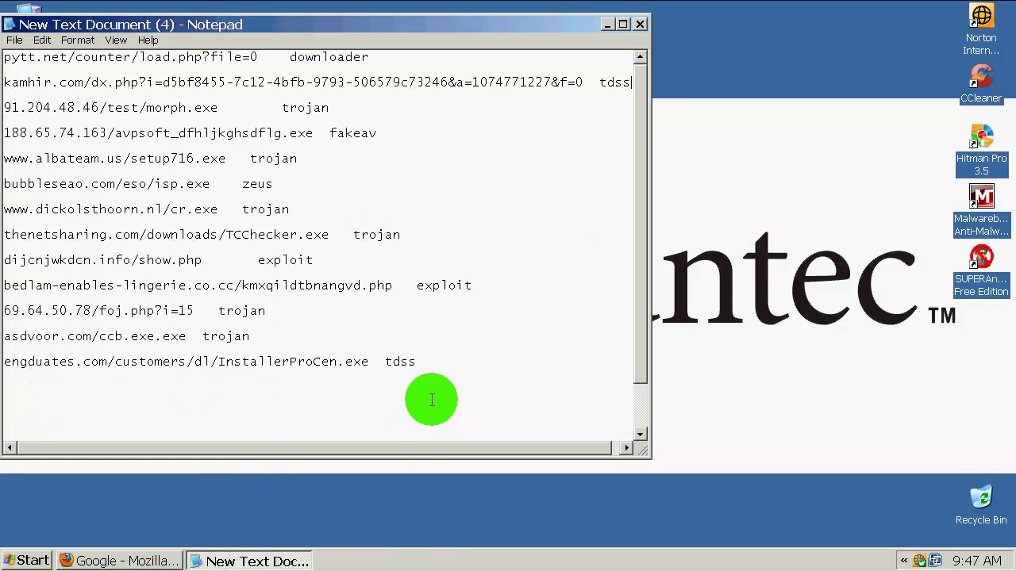
pyautogui.moveTo(426, 366); pyautogui.dragTo(34, 24)
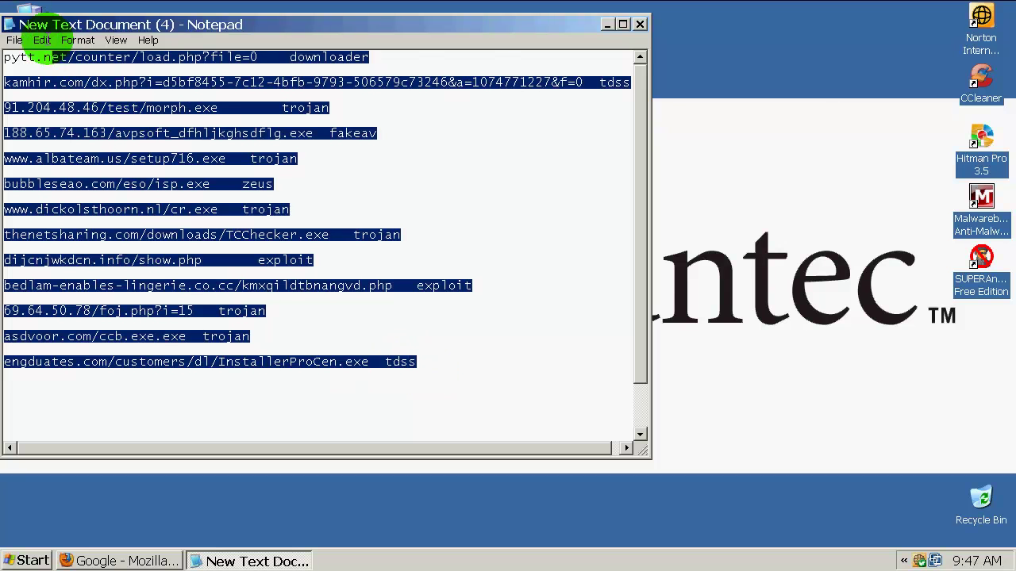
pyautogui.click(551, 209)
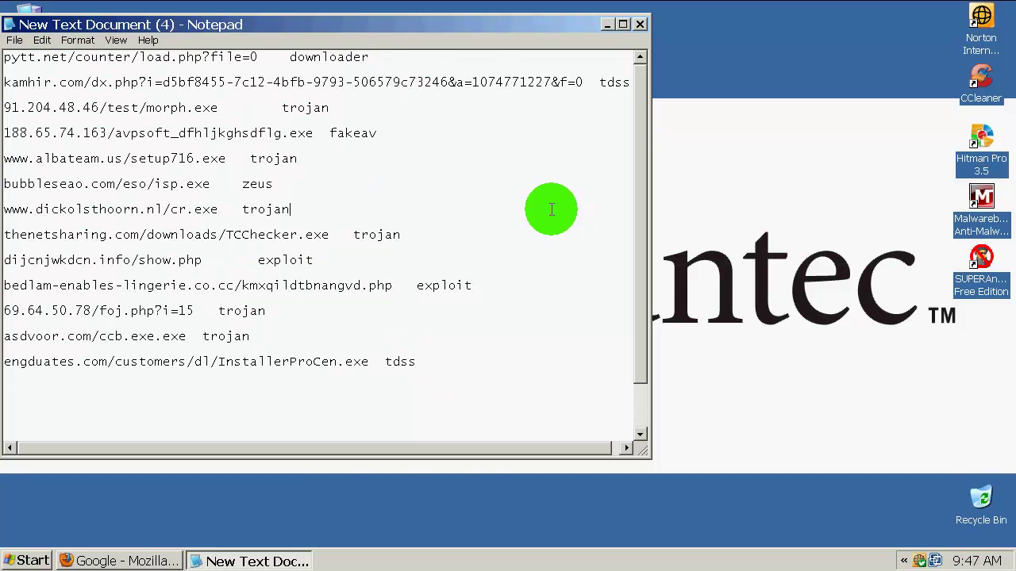
# Step: Copy the kamhir.com test URL from Notepad and load it in Firefox
pyautogui.click(121, 561)
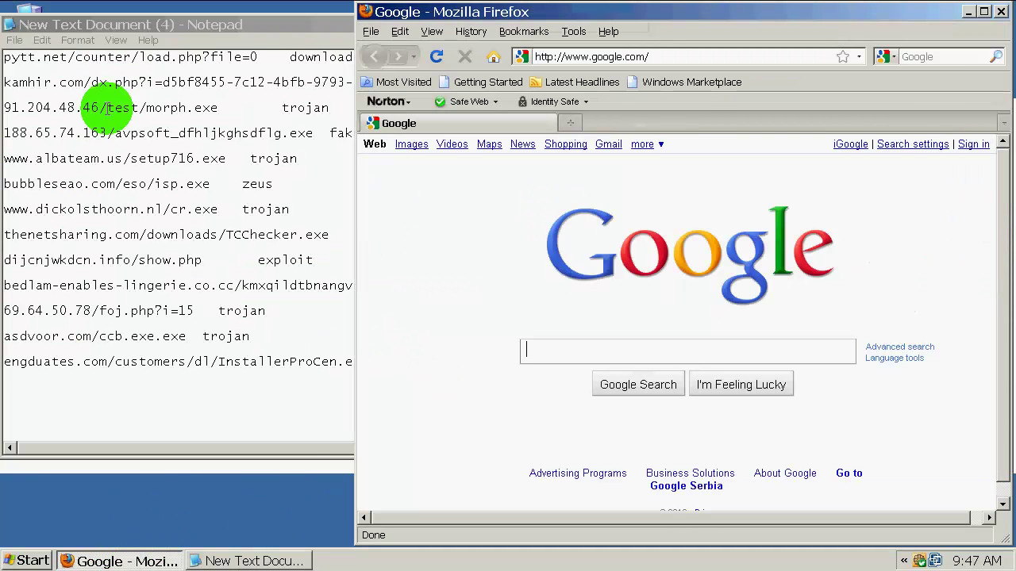
pyautogui.moveTo(258, 57)
pyautogui.mouseDown()
pyautogui.moveTo(6, 62)
pyautogui.moveTo(29, 76)
pyautogui.moveTo(674, 55)
pyautogui.mouseUp()
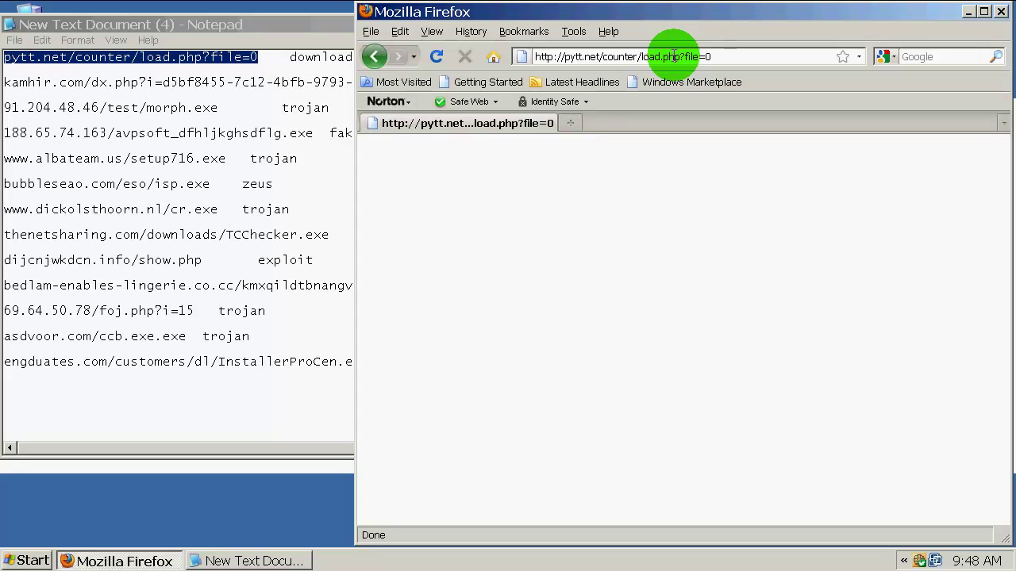
pyautogui.click(254, 73)
pyautogui.moveTo(582, 82); pyautogui.dragTo(13, 85)
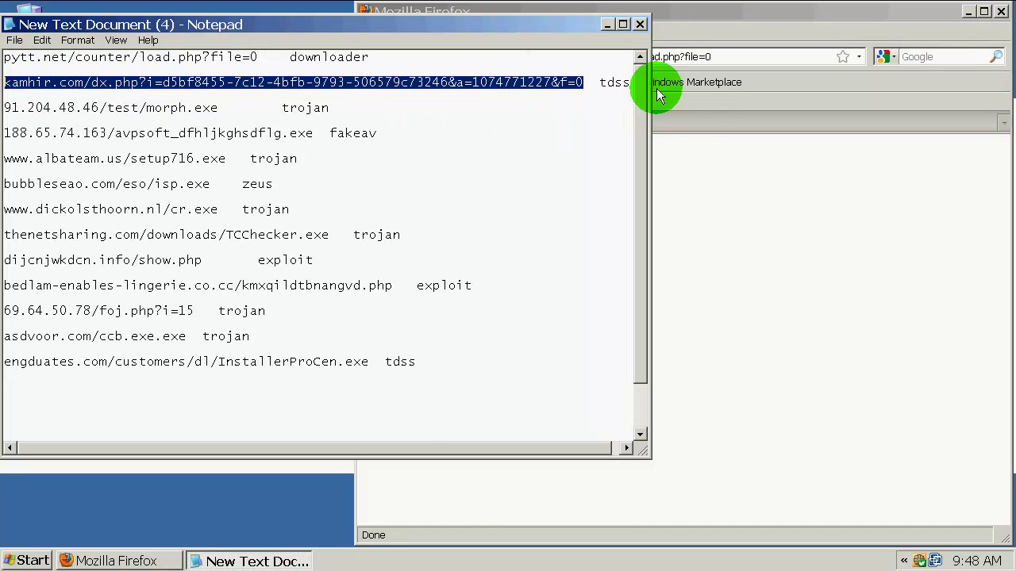
pyautogui.click(712, 56)
pyautogui.hotkey('ctrl', 'v')
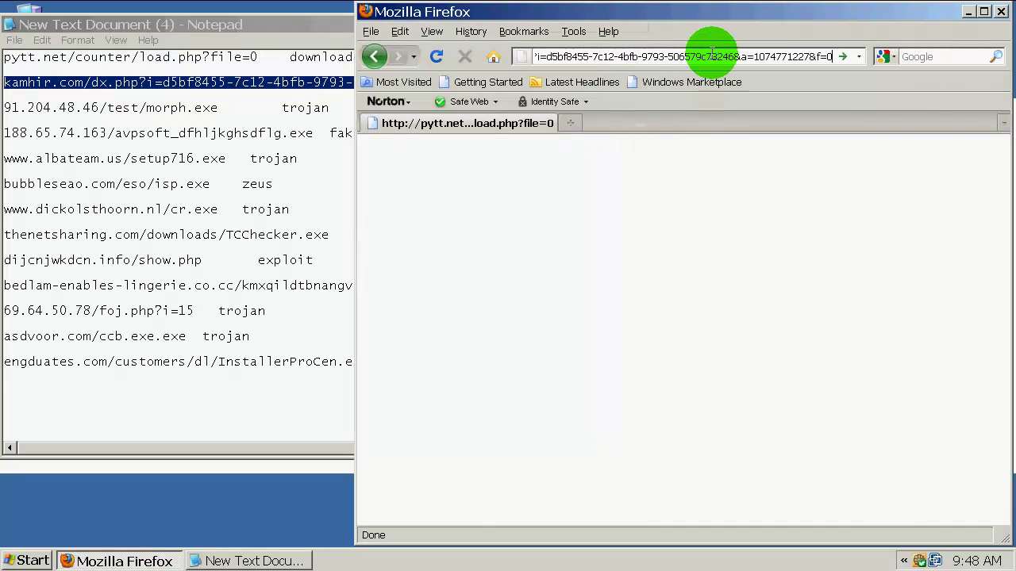
pyautogui.press('Return')
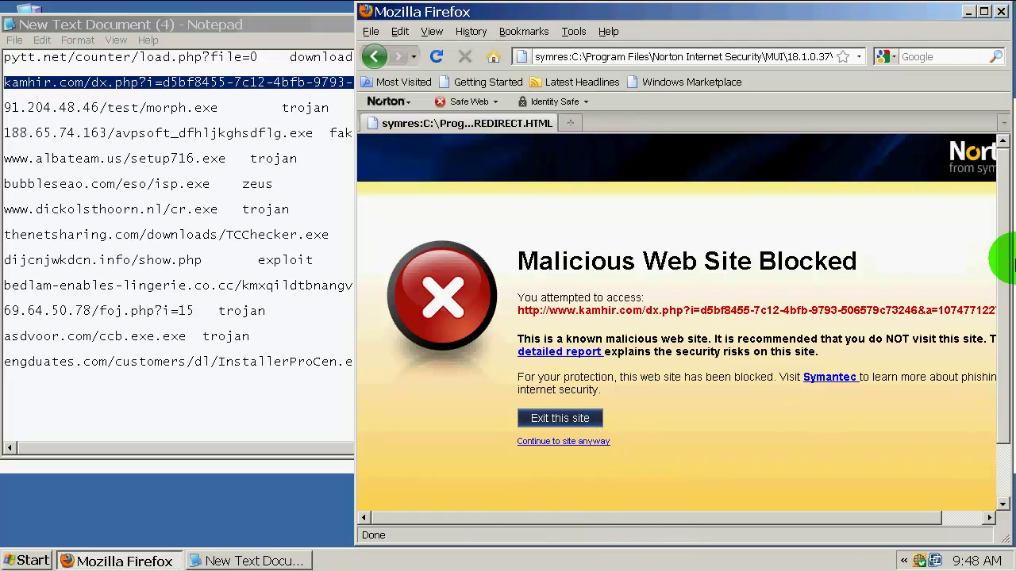
# Step: Dismiss Norton's attack alerts and continue to the blocked kamhir.com site anyway
pyautogui.moveTo(1003, 223); pyautogui.dragTo(1006, 295)
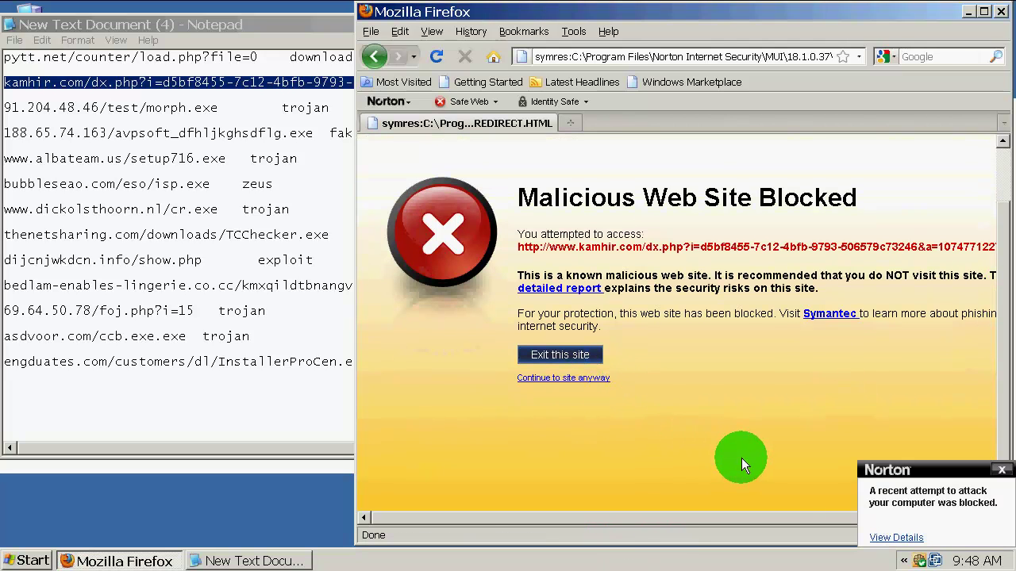
pyautogui.click(1002, 469)
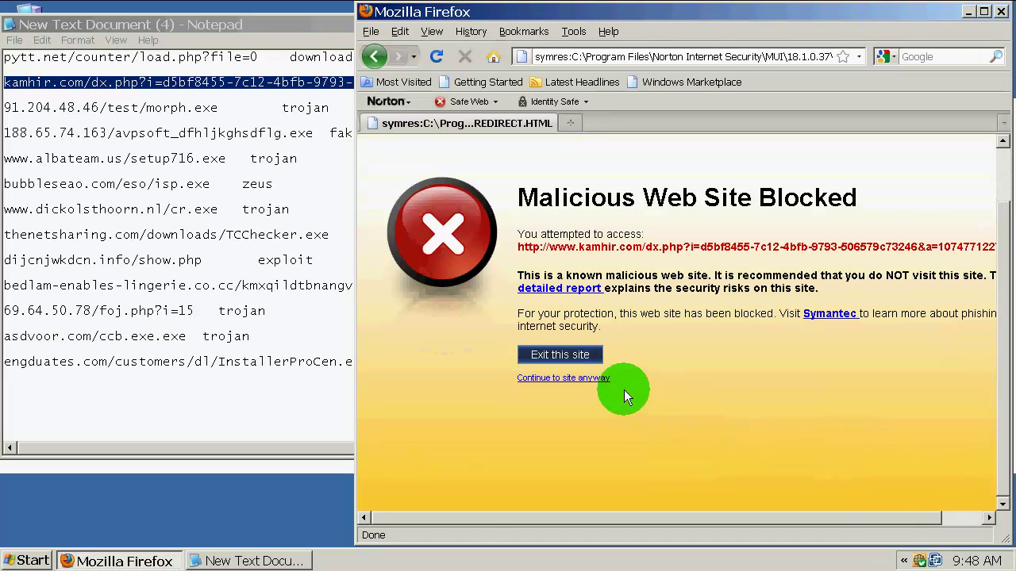
pyautogui.click(597, 379)
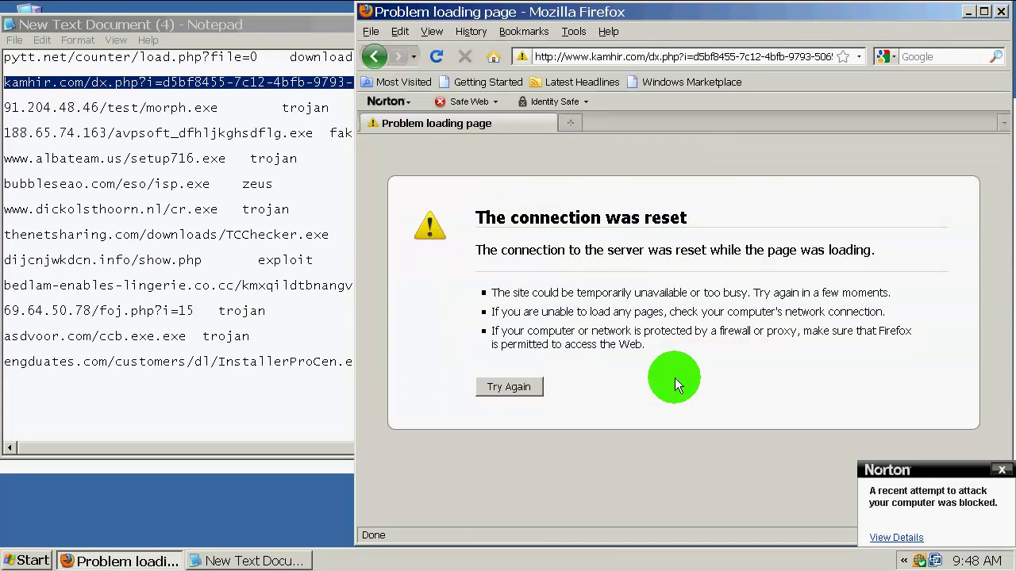
pyautogui.click(1000, 470)
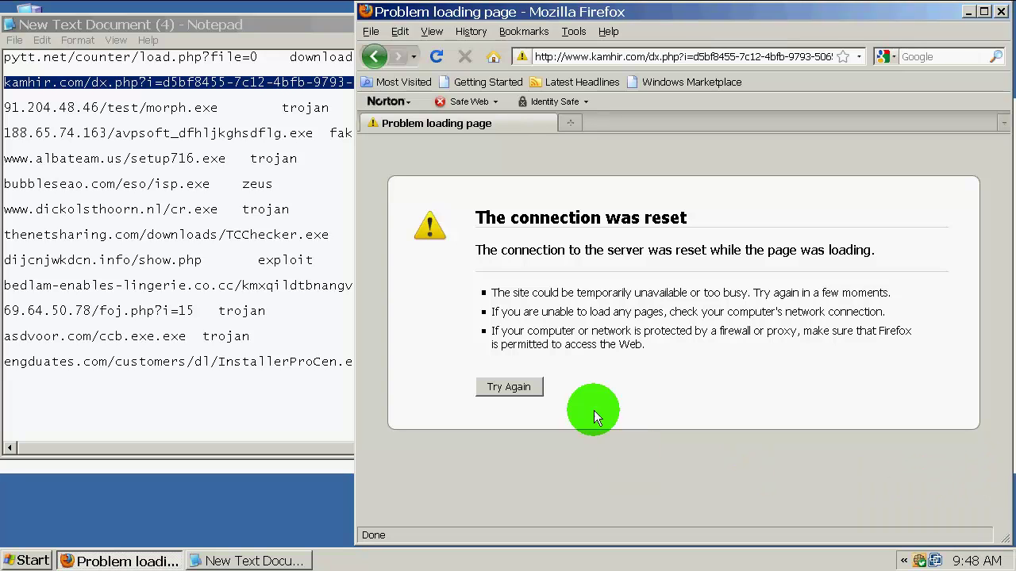
pyautogui.moveTo(219, 108); pyautogui.dragTo(5, 108)
pyautogui.hotkey('ctrl', 'c')
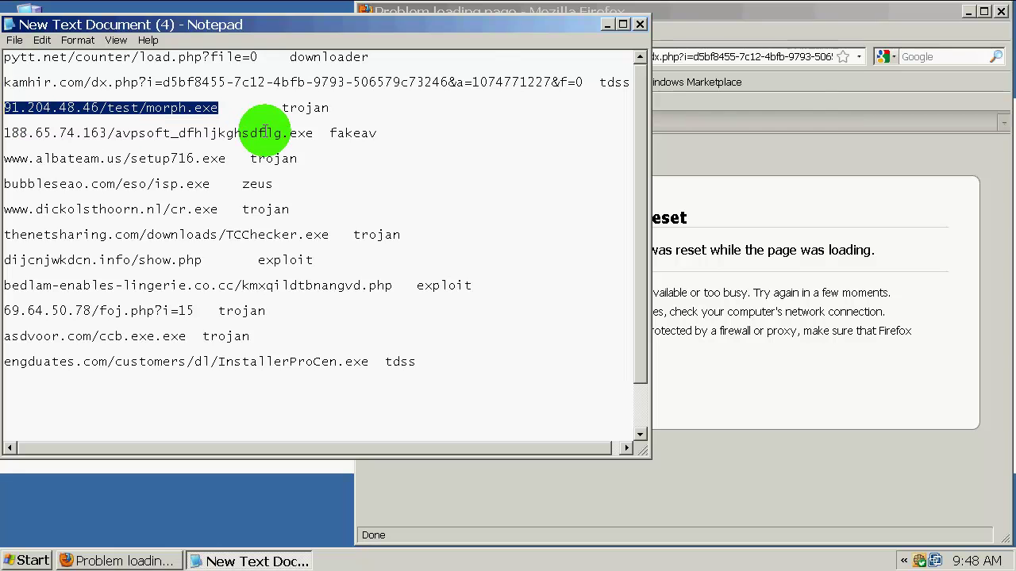
# Step: Load the 91.204.48.46/test/morph.exe URL and save morph.exe despite Norton's block page
pyautogui.click(774, 55)
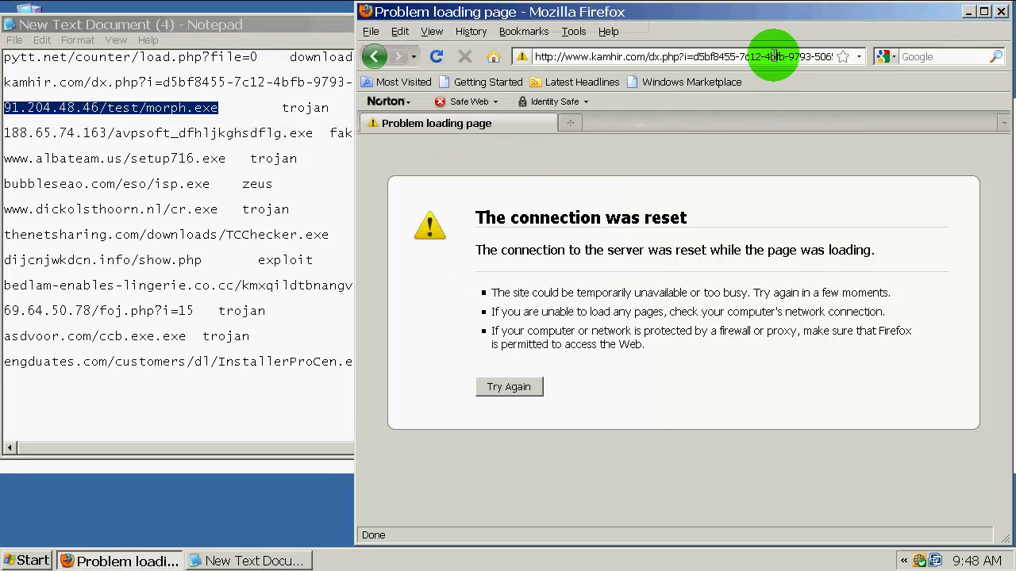
pyautogui.click(774, 57)
pyautogui.hotkey('ctrl', 'v')
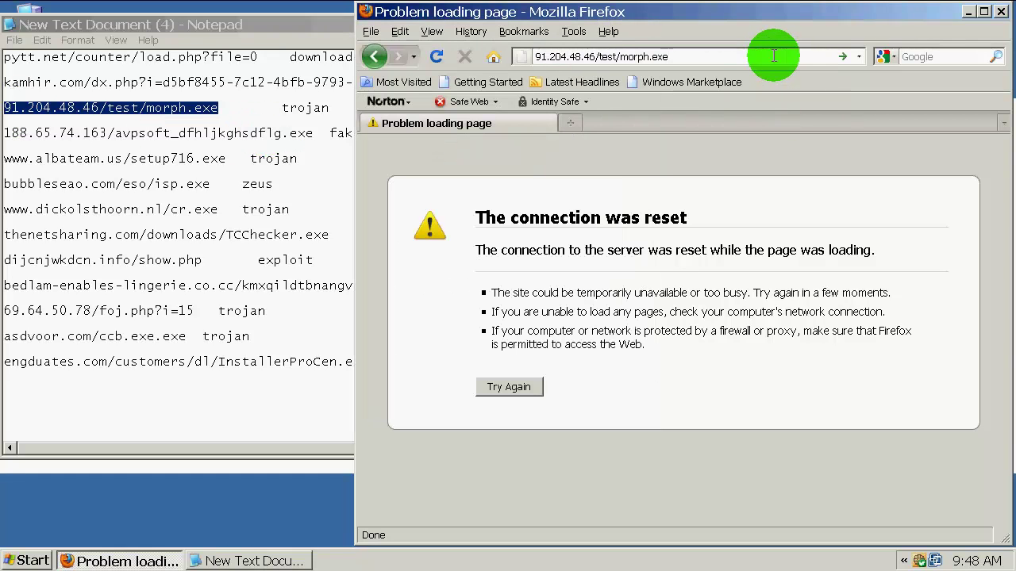
pyautogui.press('Return')
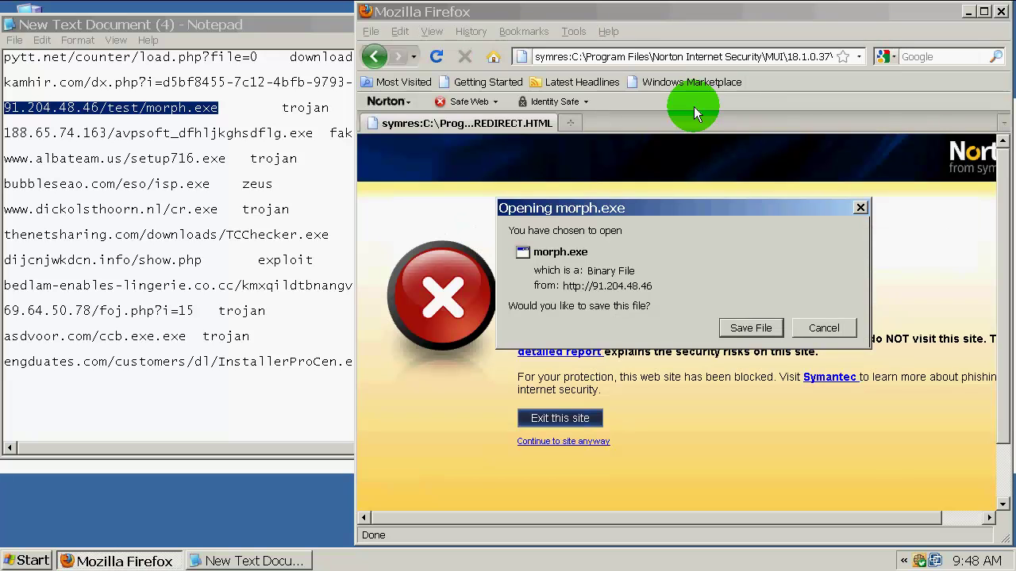
pyautogui.moveTo(690, 207); pyautogui.dragTo(570, 194)
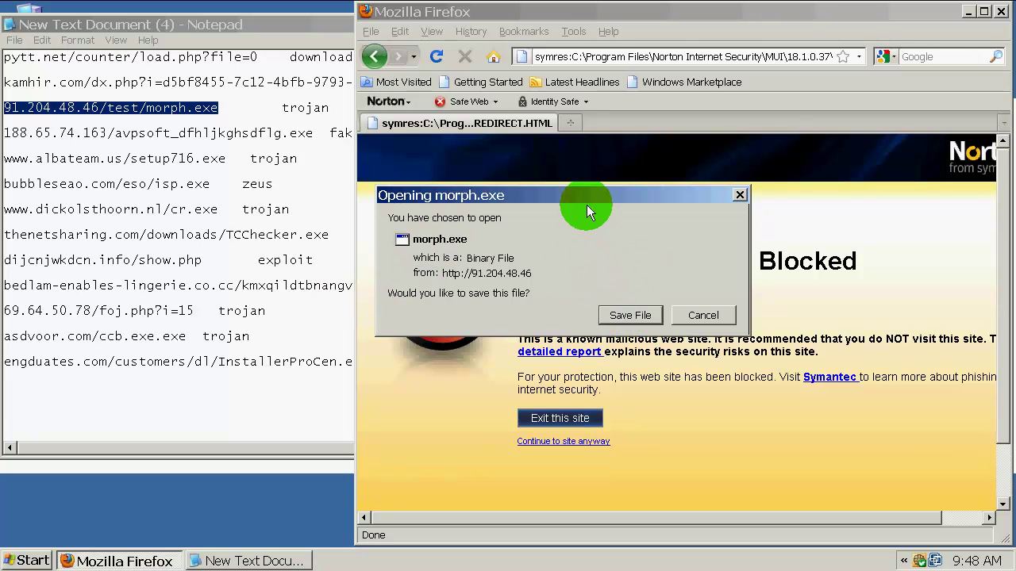
pyautogui.moveTo(577, 196); pyautogui.dragTo(560, 150)
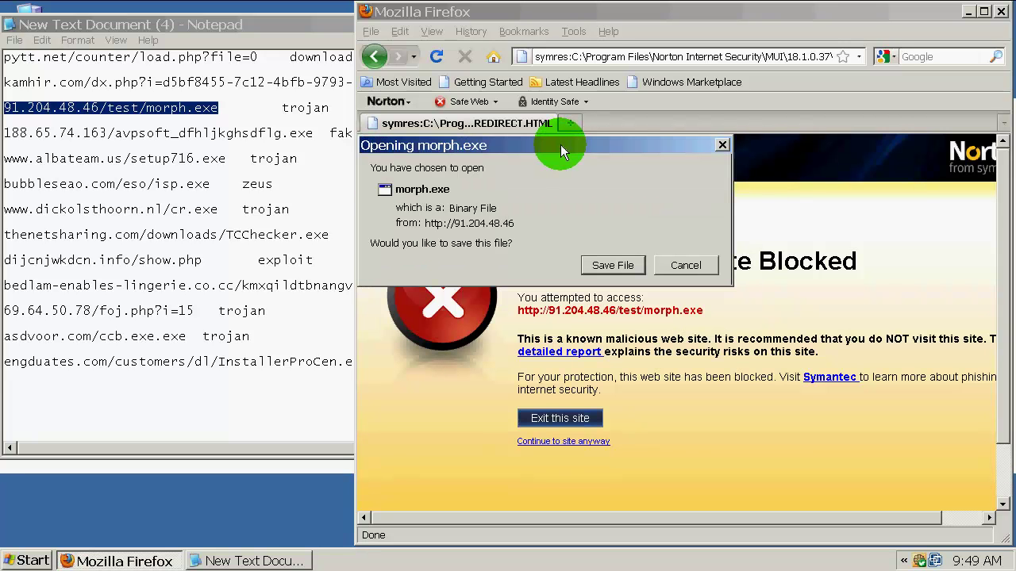
pyautogui.click(611, 269)
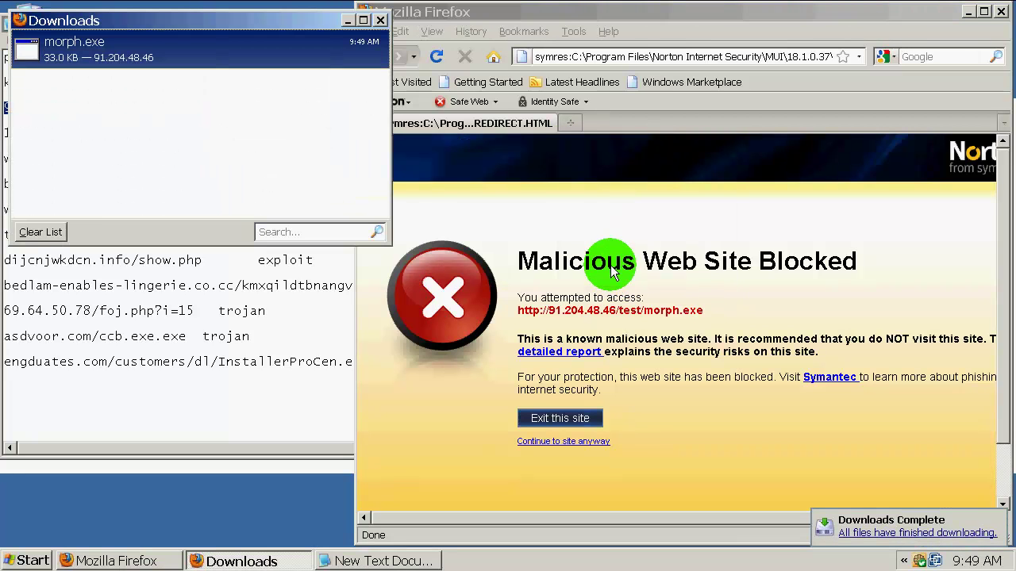
# Step: Run the downloaded morph.exe past the security warnings, then open Task Manager
pyautogui.click(32, 50)
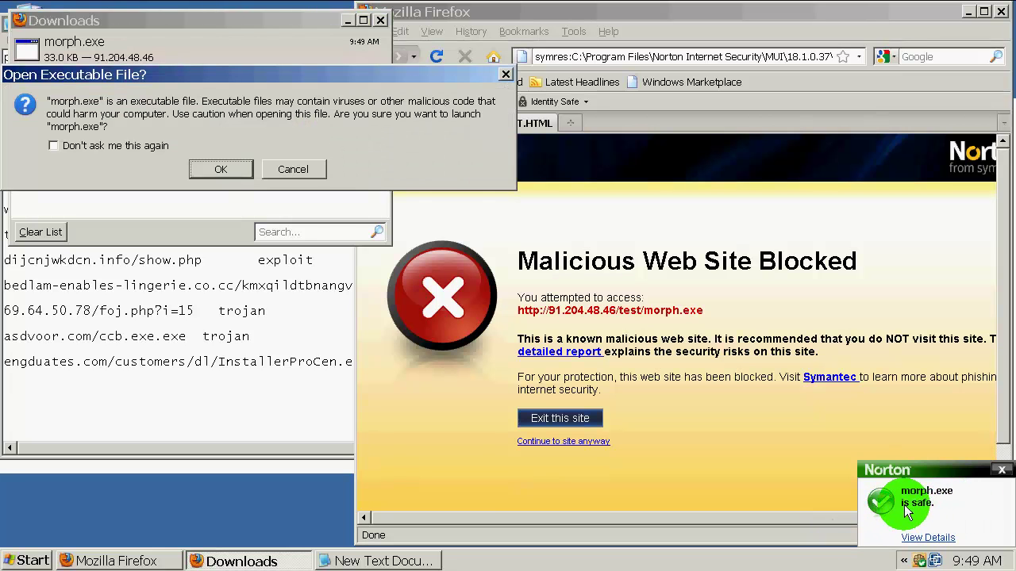
pyautogui.click(220, 169)
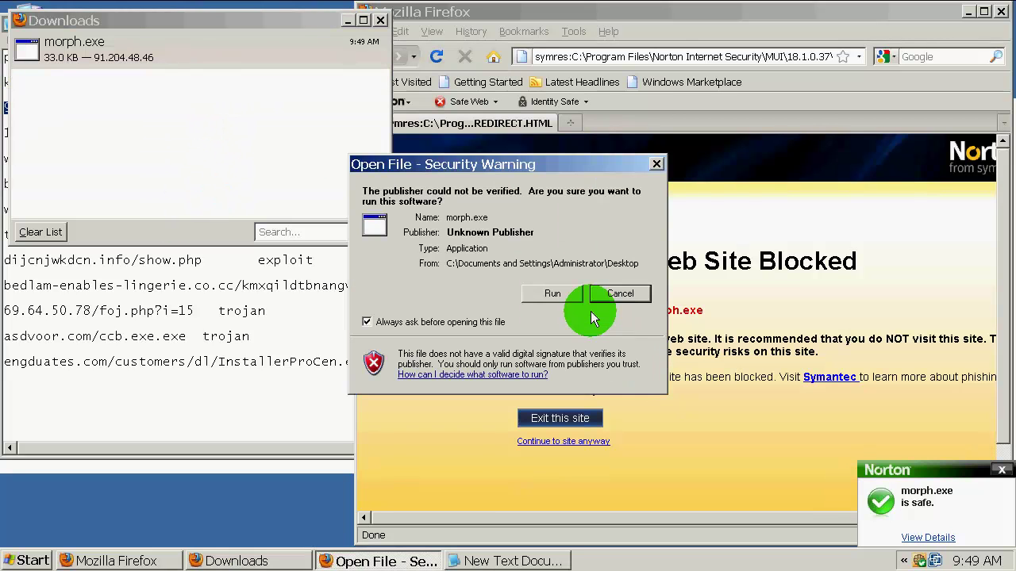
pyautogui.click(570, 292)
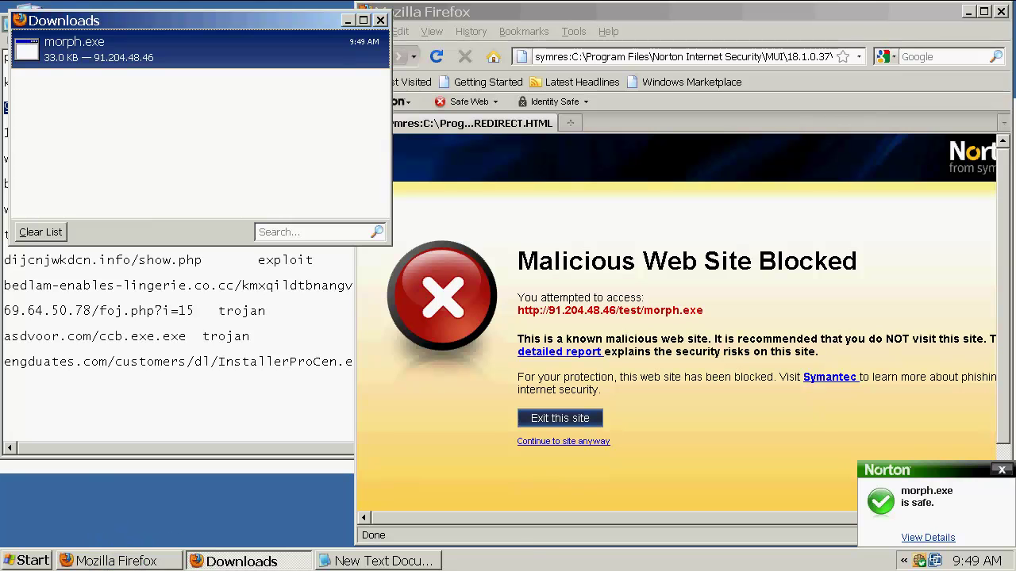
pyautogui.rightClick(510, 560)
pyautogui.click(535, 512)
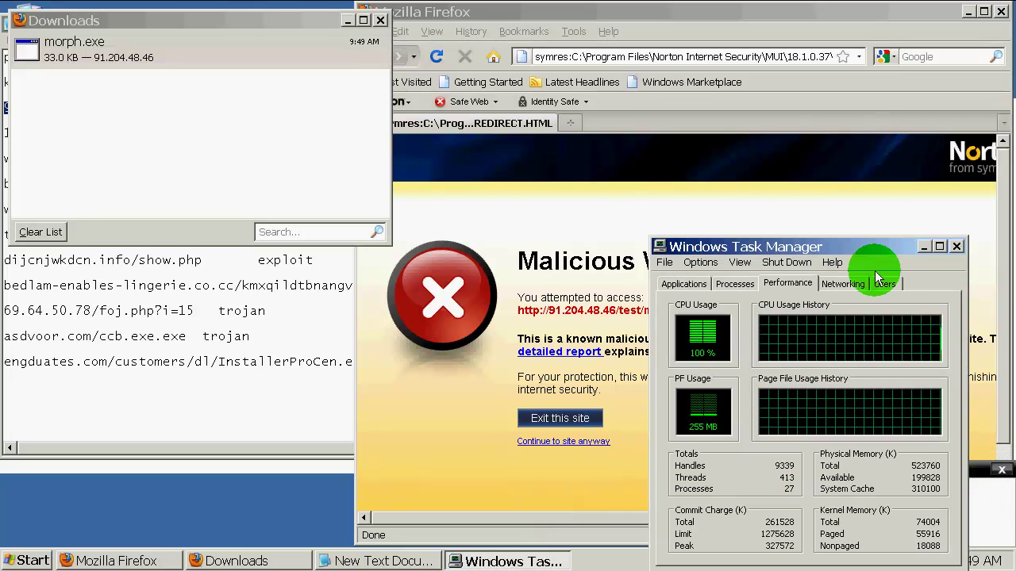
# Step: Check the Task Manager process list for morph.exe running, then close Task Manager
pyautogui.moveTo(716, 248); pyautogui.dragTo(673, 145)
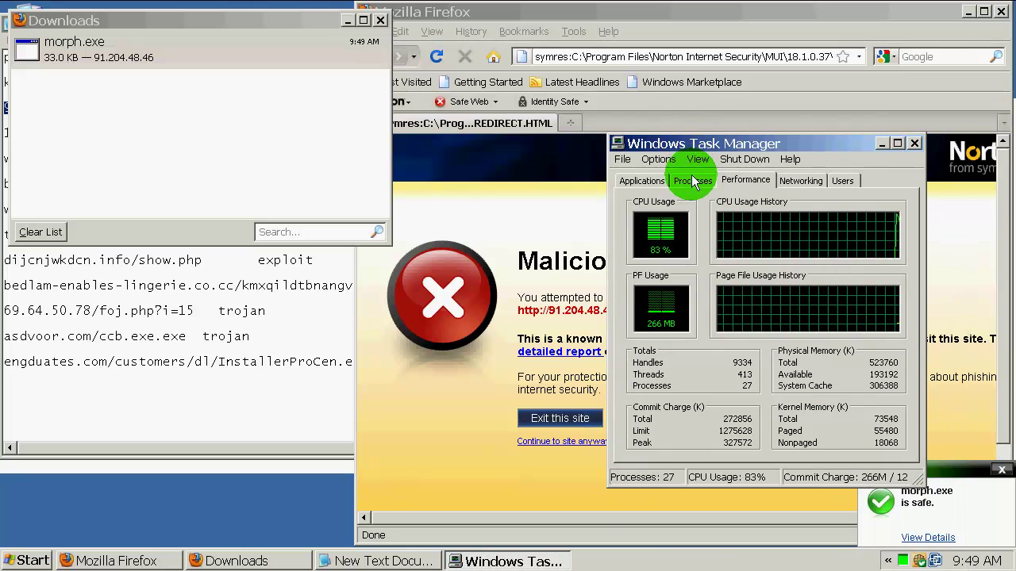
pyautogui.click(690, 179)
pyautogui.click(690, 266)
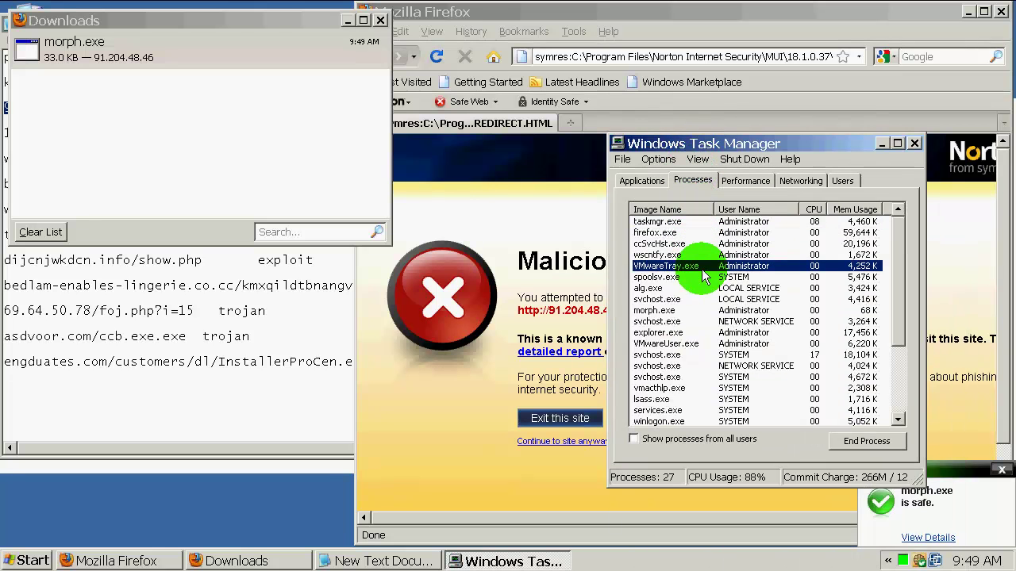
pyautogui.scroll(-3, 717, 349)
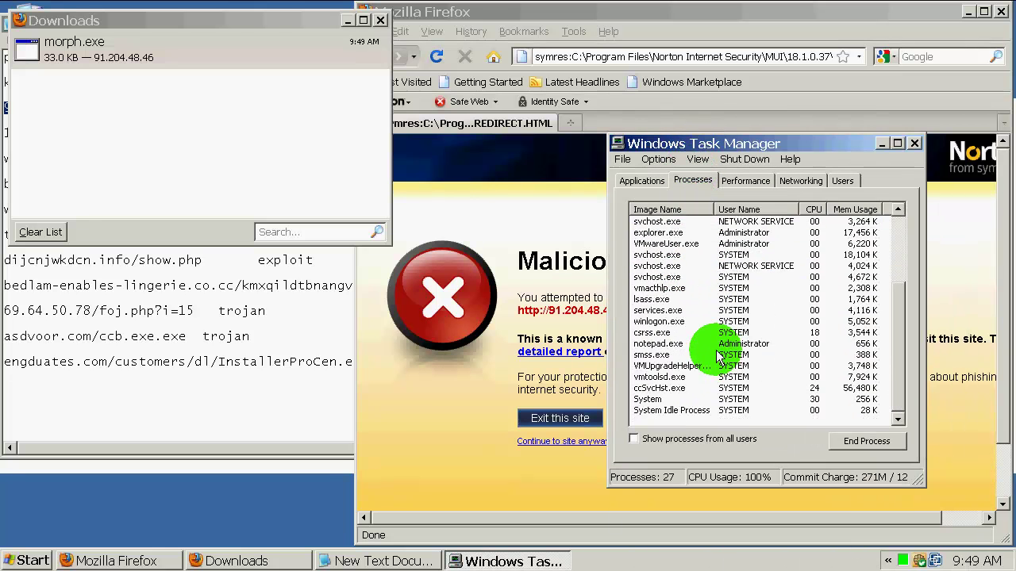
pyautogui.scroll(2, 724, 357)
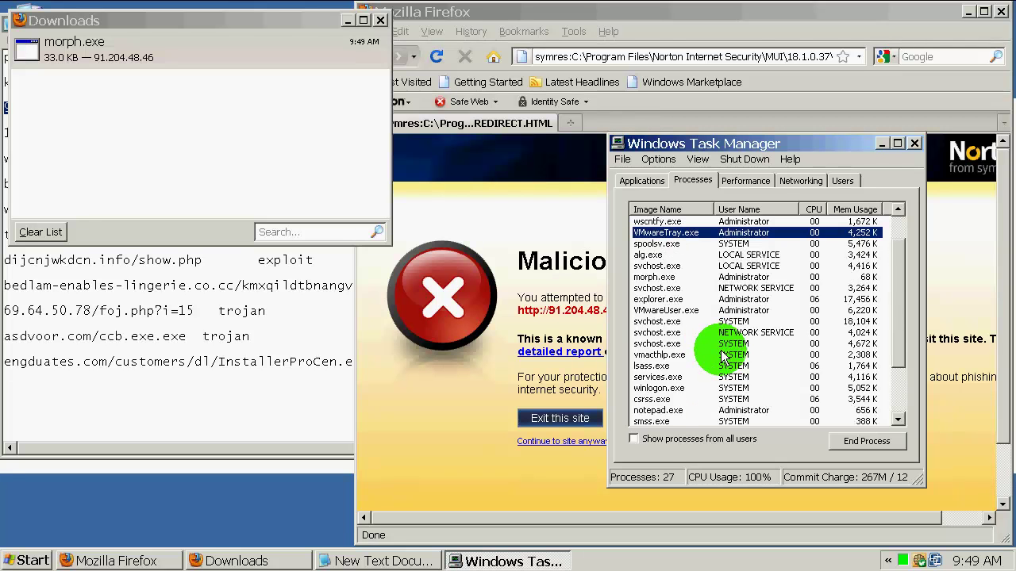
pyautogui.scroll(1, 724, 357)
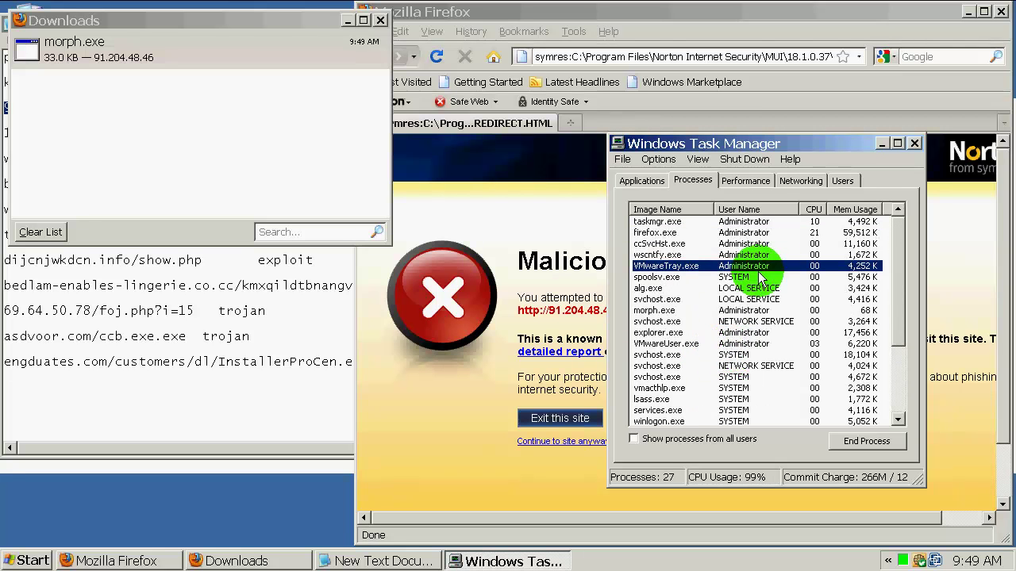
pyautogui.click(915, 144)
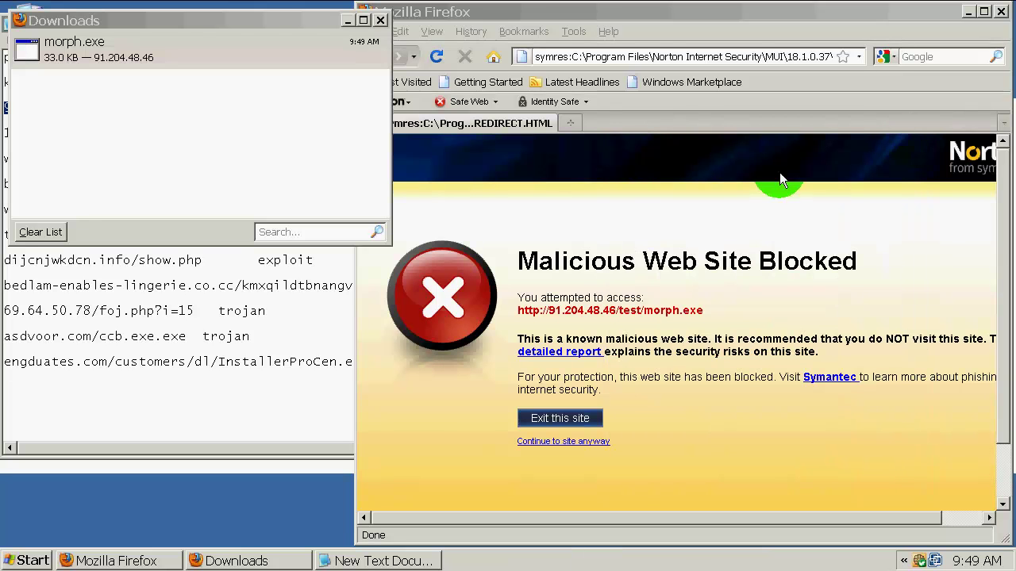
# Step: Close Downloads and load the 188.65.74.163/avpsoft_dfhljkghsdflg.exe link from Notepad in Firefox
pyautogui.click(381, 21)
pyautogui.click(325, 27)
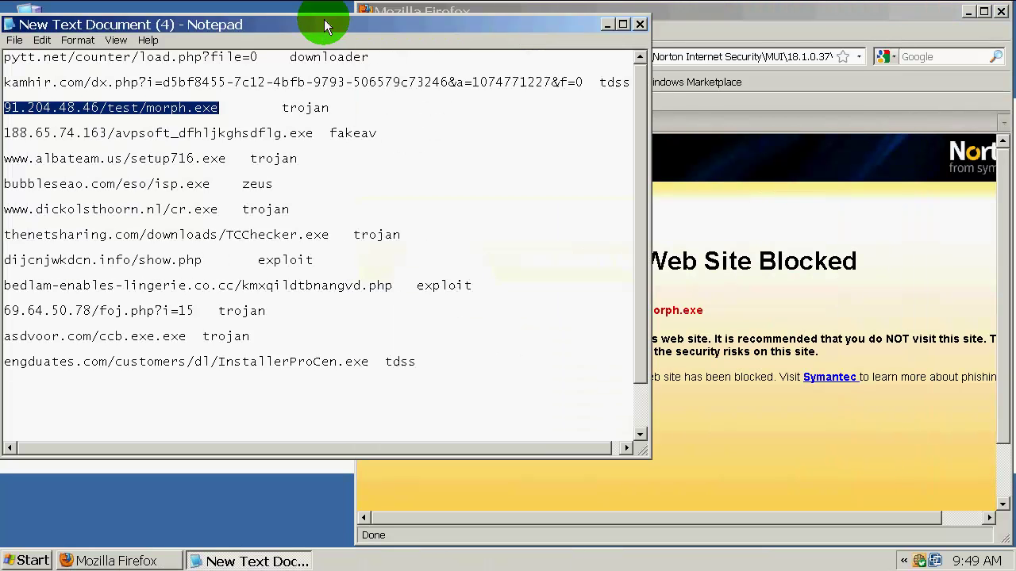
pyautogui.moveTo(325, 27); pyautogui.dragTo(360, 63)
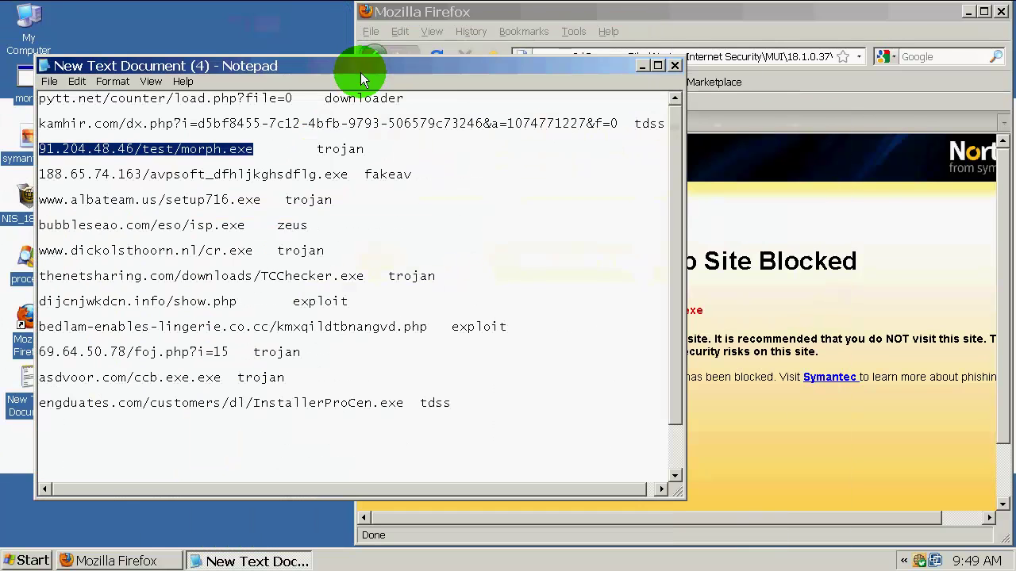
pyautogui.moveTo(348, 174); pyautogui.dragTo(23, 175)
pyautogui.hotkey('ctrl', 'c')
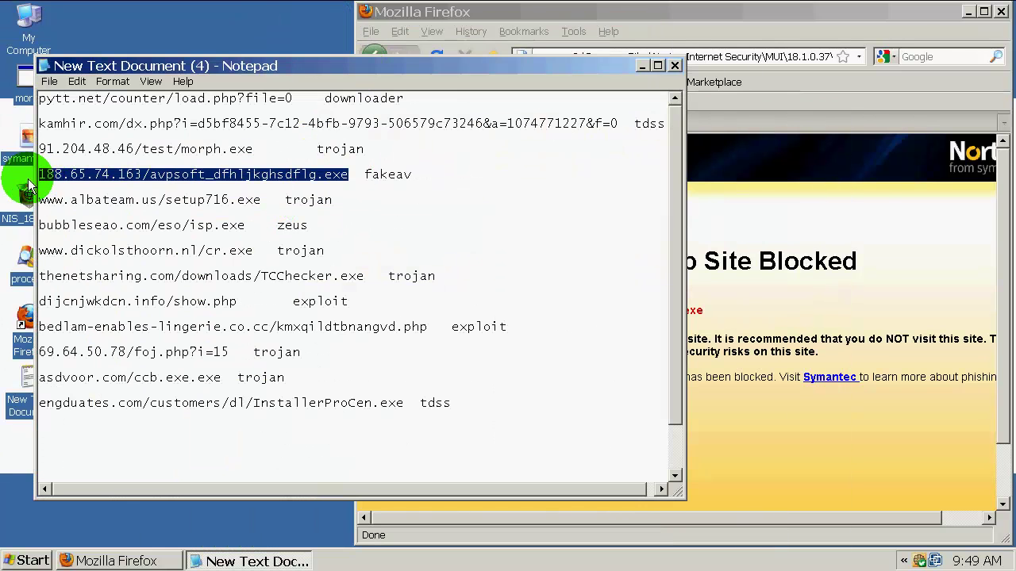
pyautogui.doubleClick(729, 57)
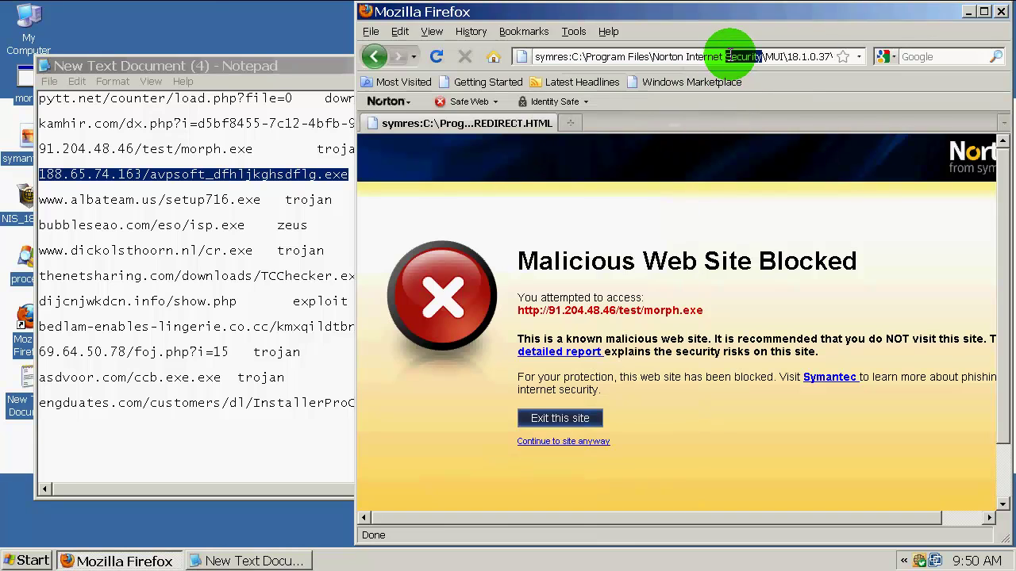
pyautogui.tripleClick(708, 57)
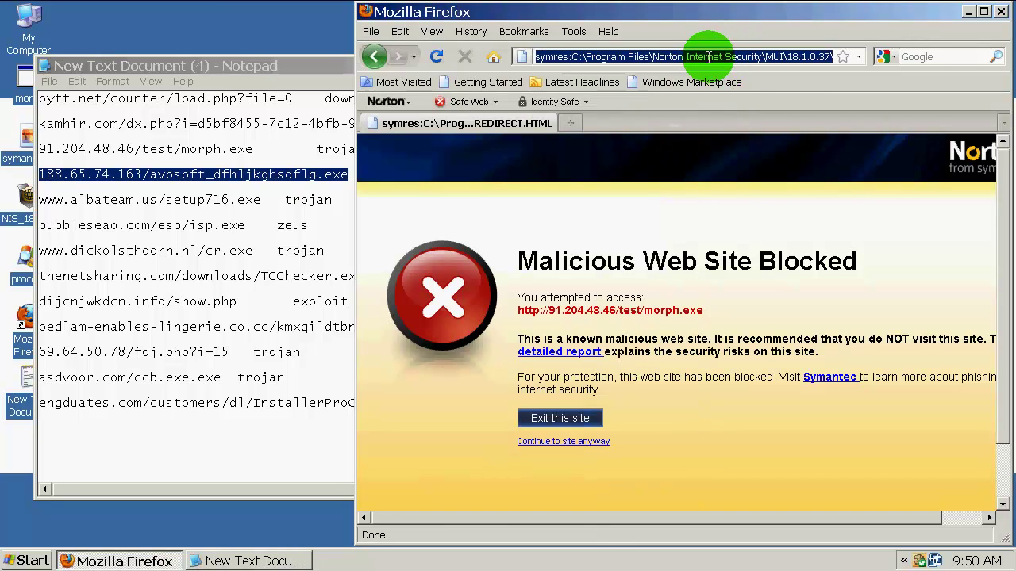
pyautogui.hotkey('ctrl', 'v')
pyautogui.press('Return')
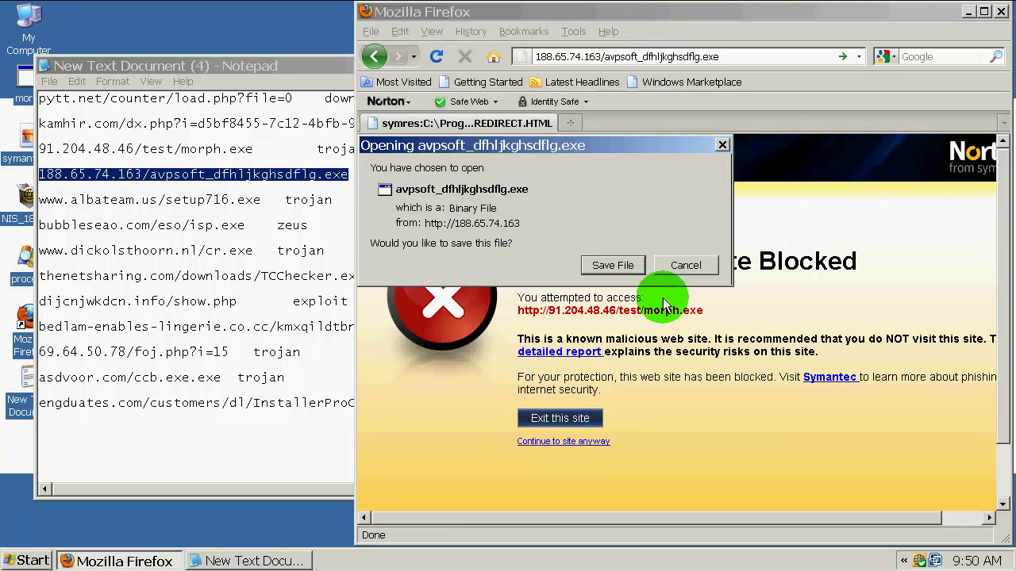
# Step: Save avpsoft_dfhljkghsdflg.exe and leave the blocked malicious site
pyautogui.click(609, 264)
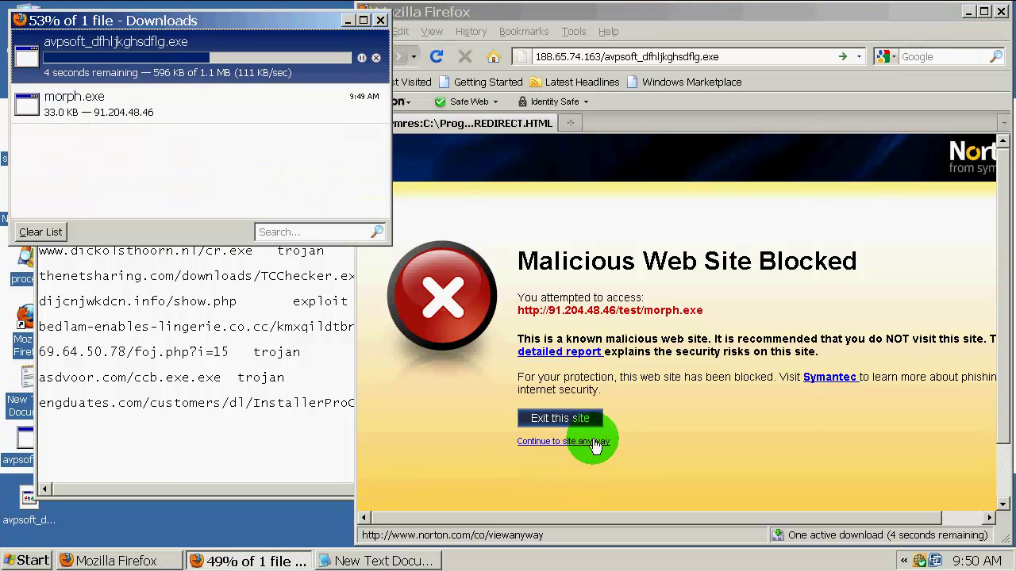
pyautogui.scroll(-2, 702, 409)
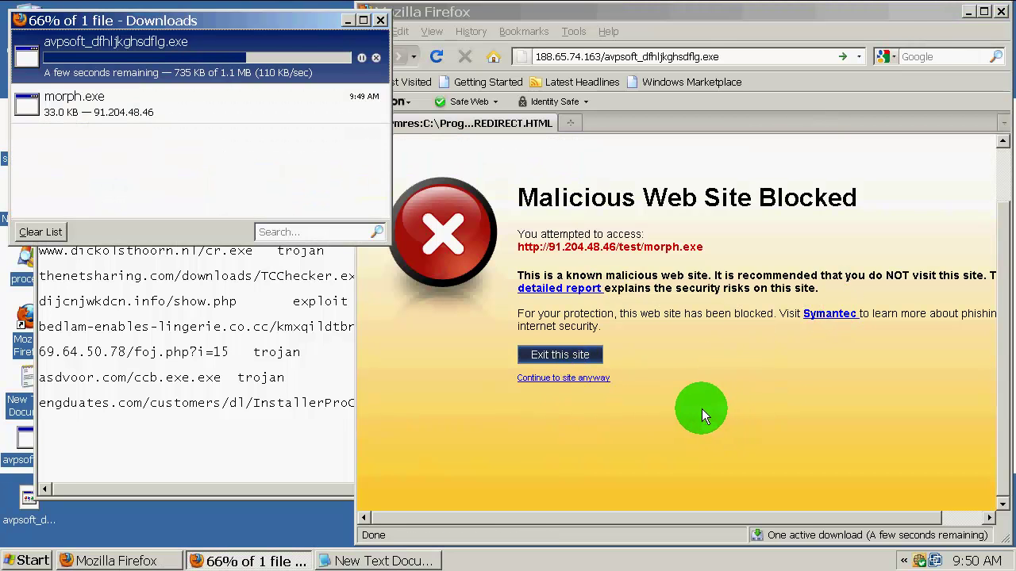
pyautogui.click(585, 356)
pyautogui.click(188, 21)
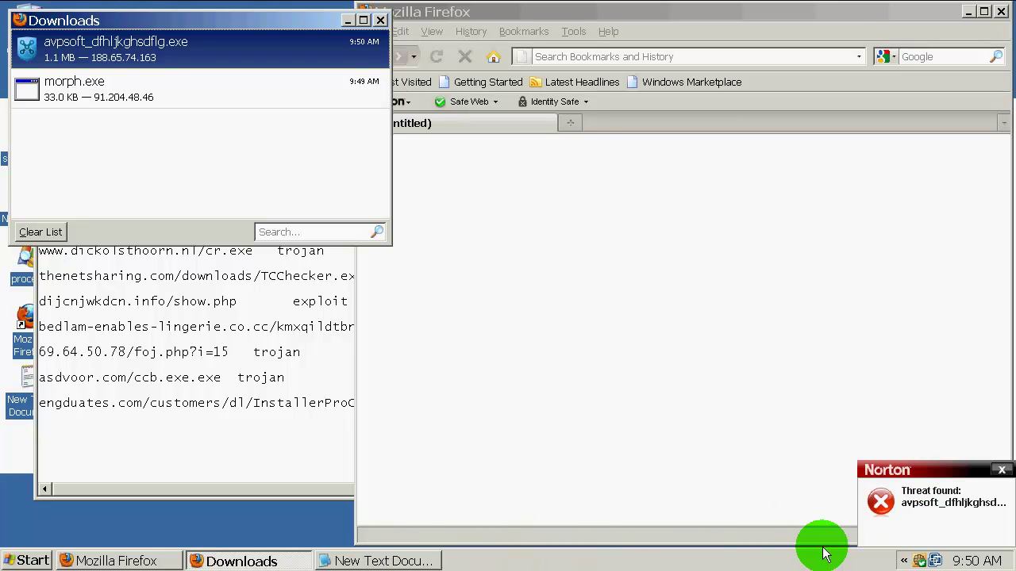
pyautogui.click(1003, 472)
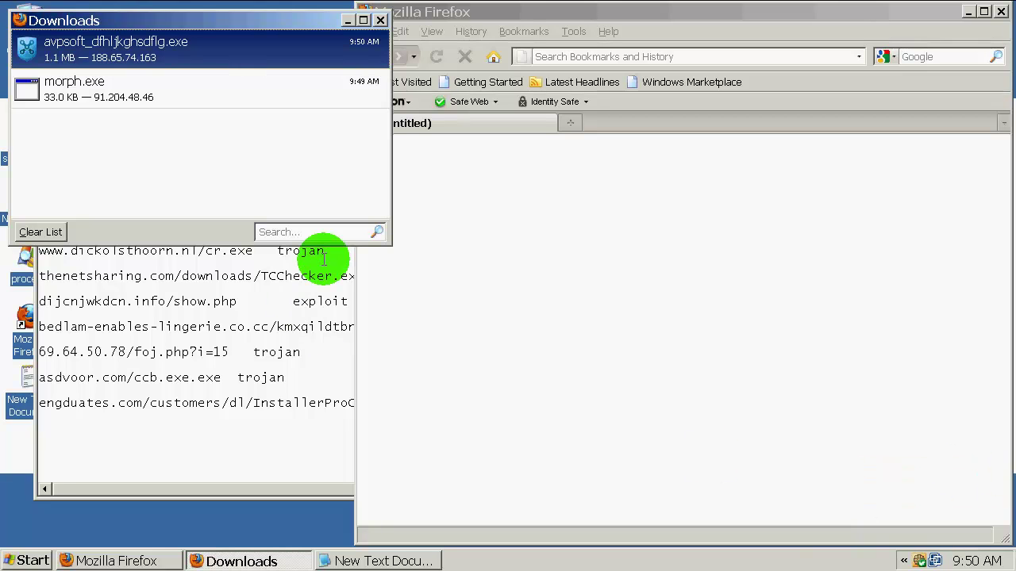
pyautogui.click(380, 19)
pyautogui.click(227, 199)
pyautogui.moveTo(263, 199); pyautogui.dragTo(24, 210)
pyautogui.hotkey('ctrl', 'c')
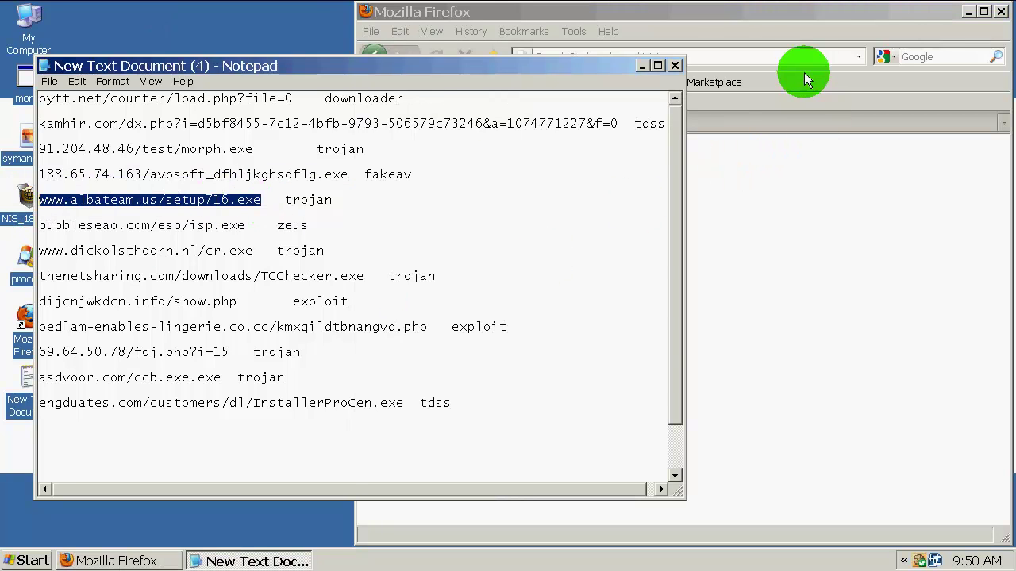
pyautogui.click(781, 57)
pyautogui.hotkey('ctrl', 'v')
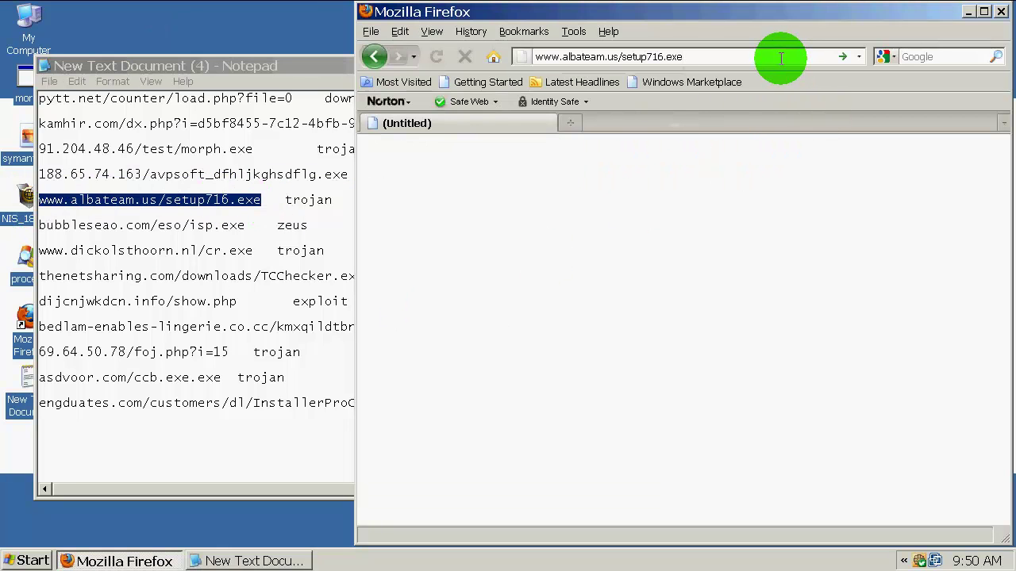
pyautogui.press('Return')
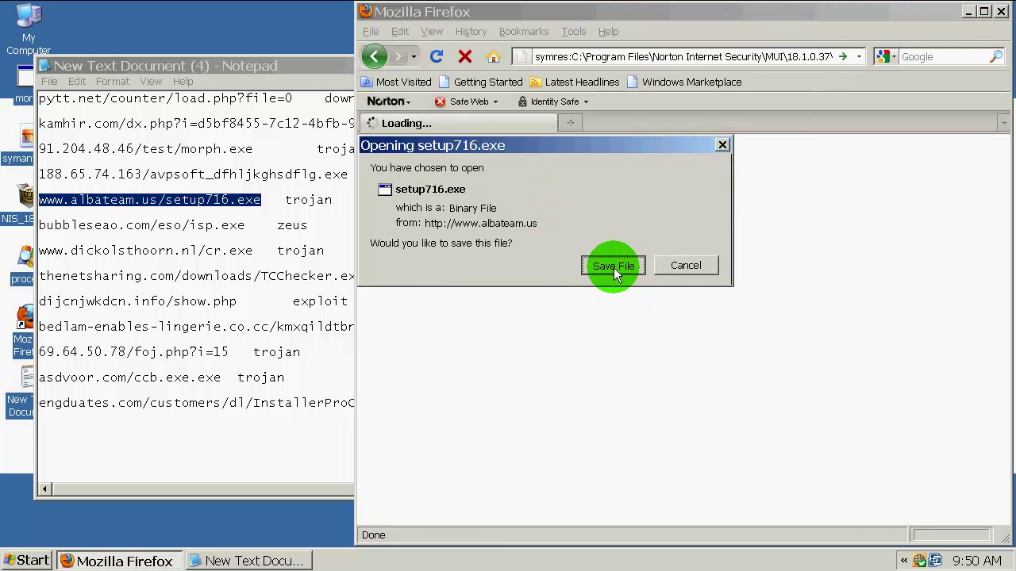
pyautogui.click(613, 267)
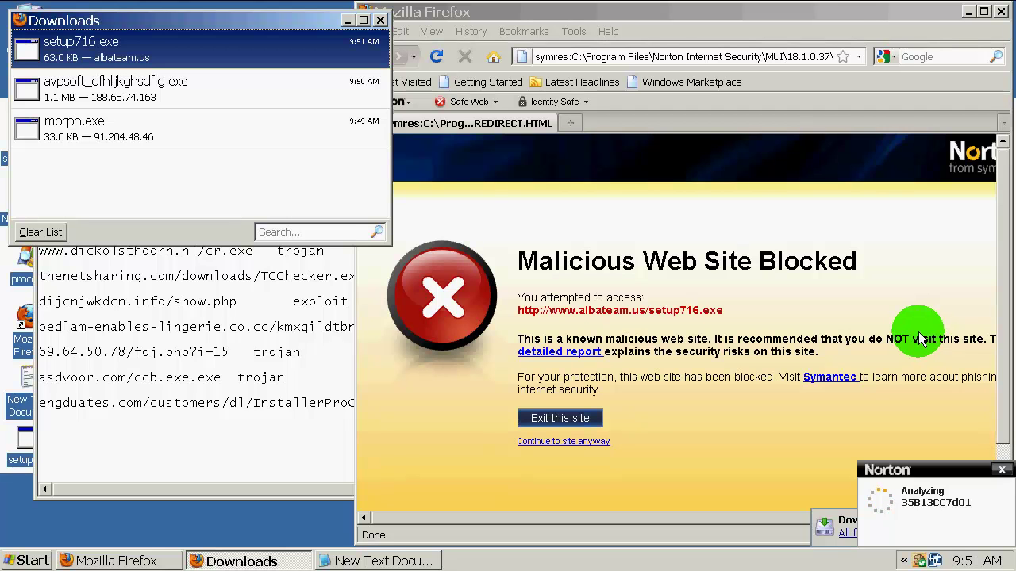
pyautogui.click(1005, 205)
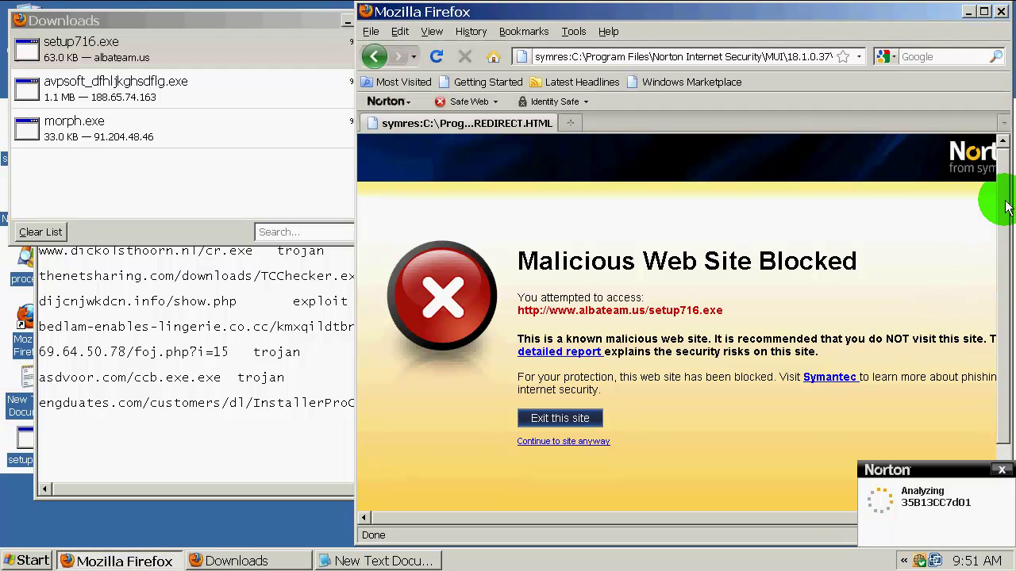
pyautogui.moveTo(1005, 205); pyautogui.dragTo(990, 186)
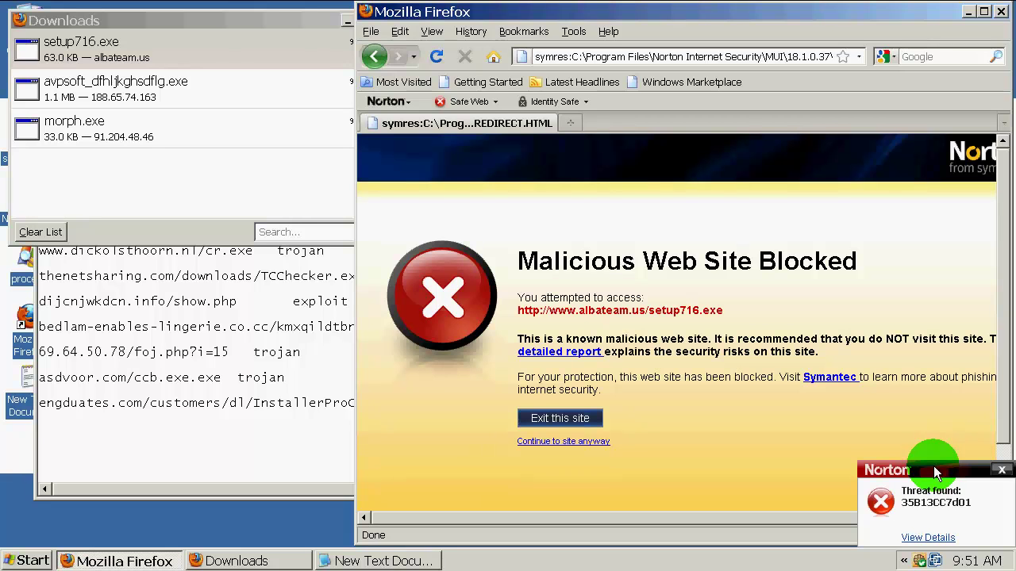
# Step: Review the details of Norton's Suspicious.Cloud.5.D detection for setup716.exe, then close them
pyautogui.click(933, 538)
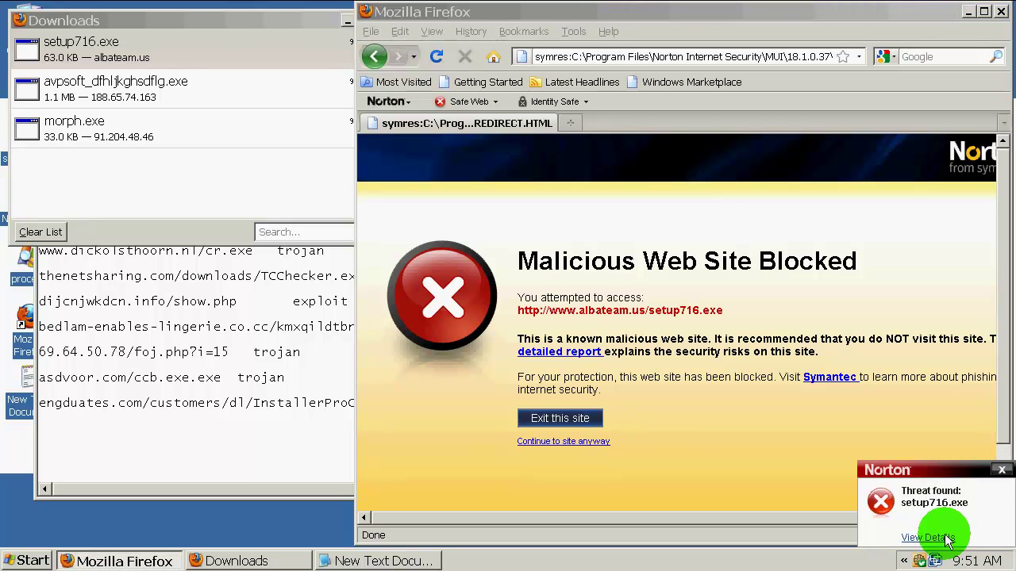
pyautogui.click(1001, 470)
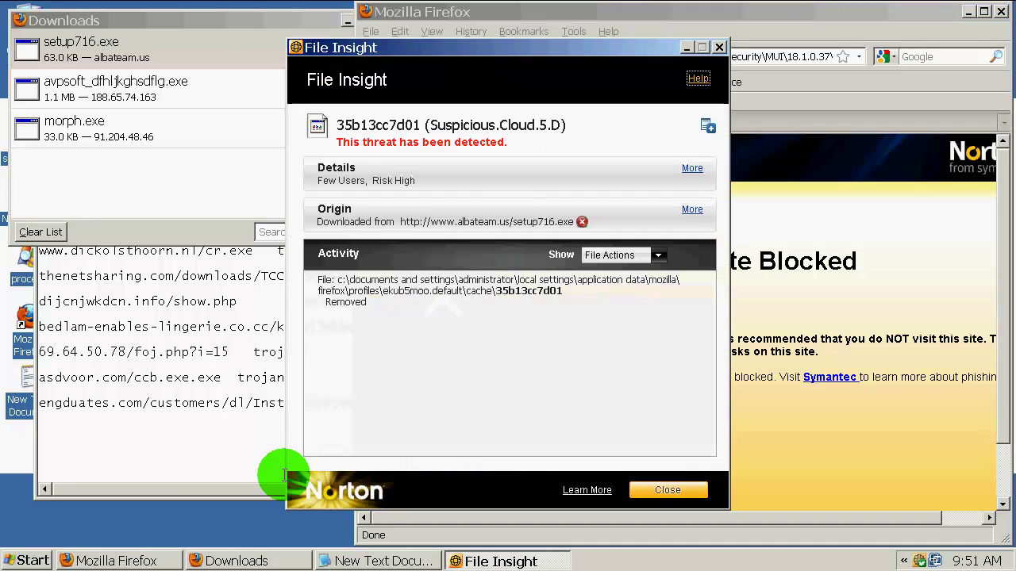
pyautogui.click(690, 491)
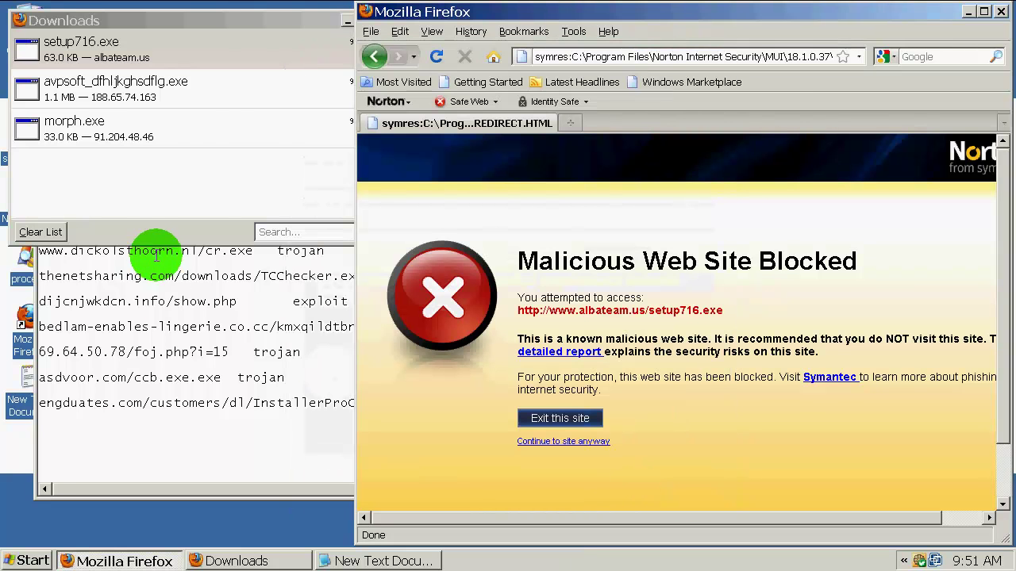
pyautogui.click(182, 277)
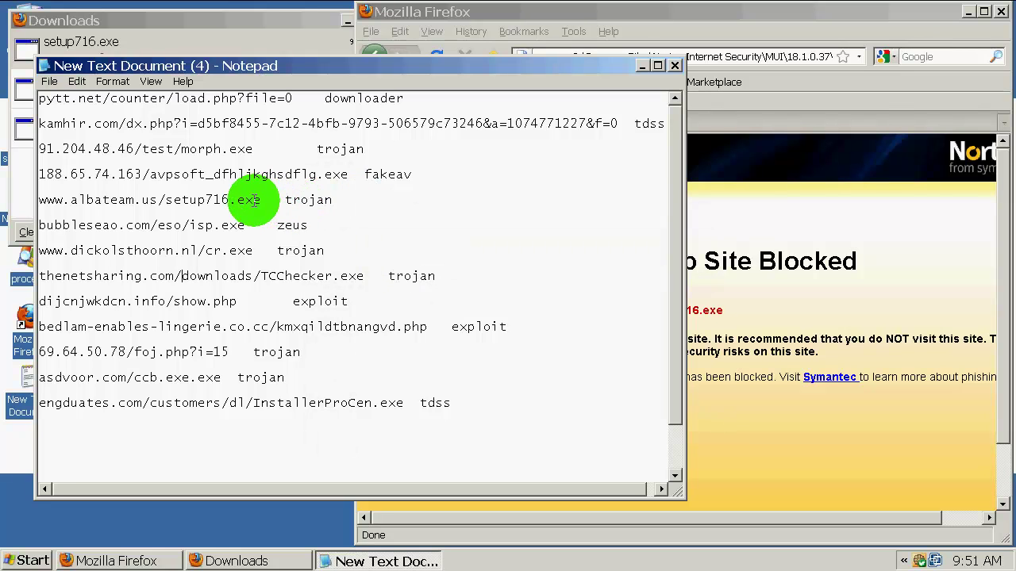
pyautogui.moveTo(262, 200); pyautogui.dragTo(44, 205)
pyautogui.hotkey('ctrl', 'c')
pyautogui.click(781, 53)
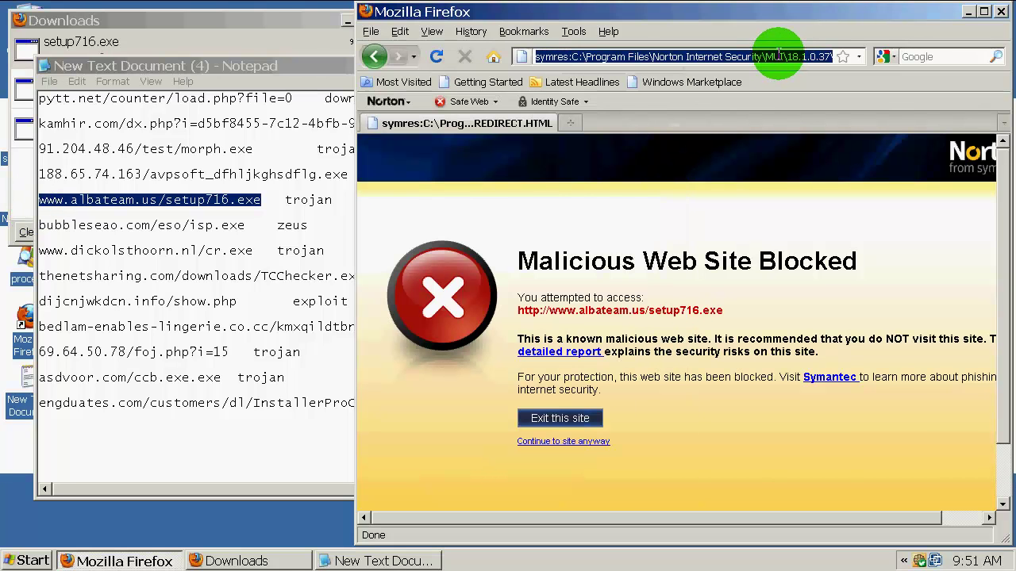
pyautogui.hotkey('ctrl', 'v')
pyautogui.press('Return')
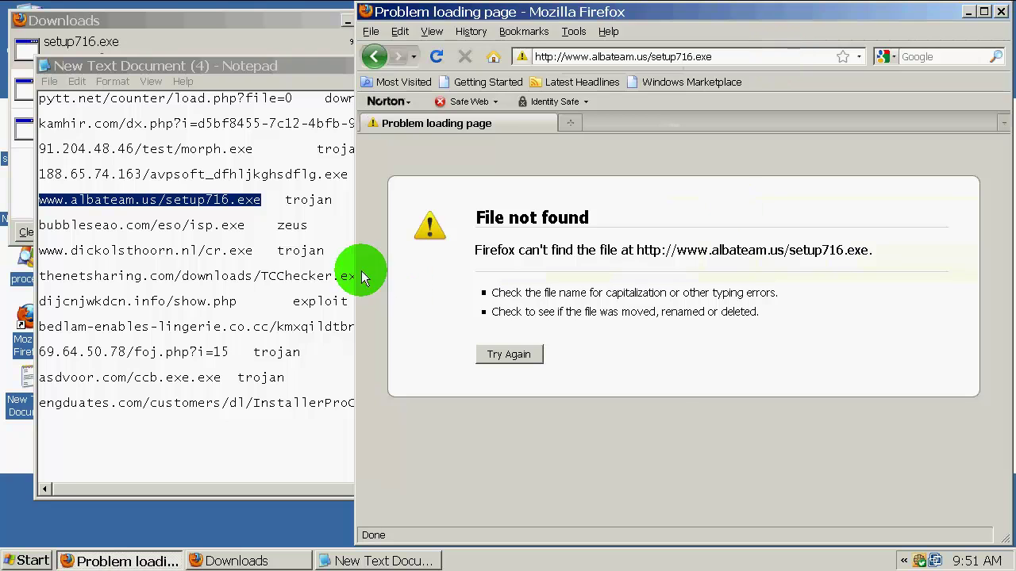
pyautogui.moveTo(245, 227); pyautogui.dragTo(25, 230)
pyautogui.hotkey('ctrl', 'c')
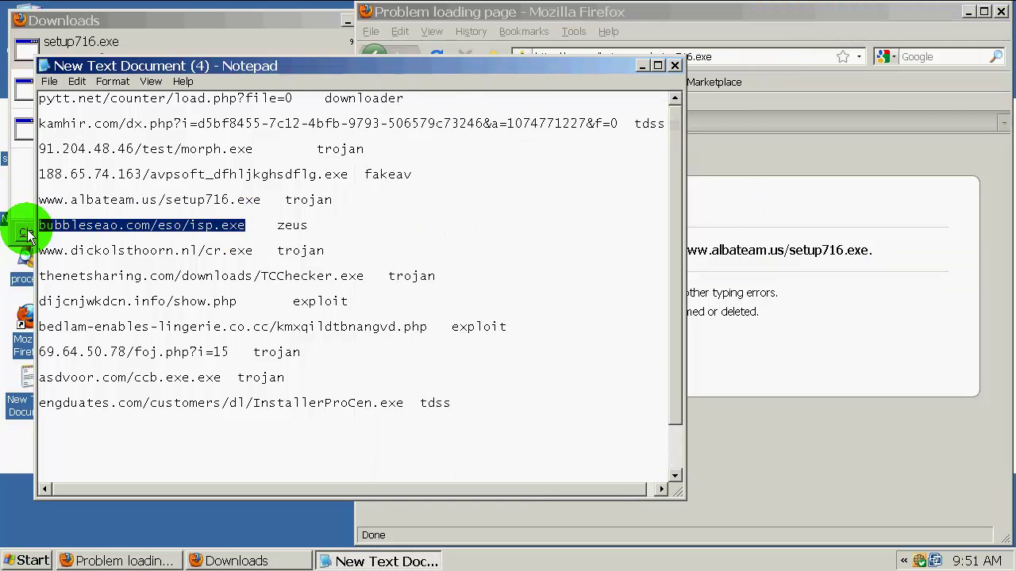
# Step: Open bubbleseao.com/eso/isp.exe past Norton's block page and save isp.exe
pyautogui.click(762, 58)
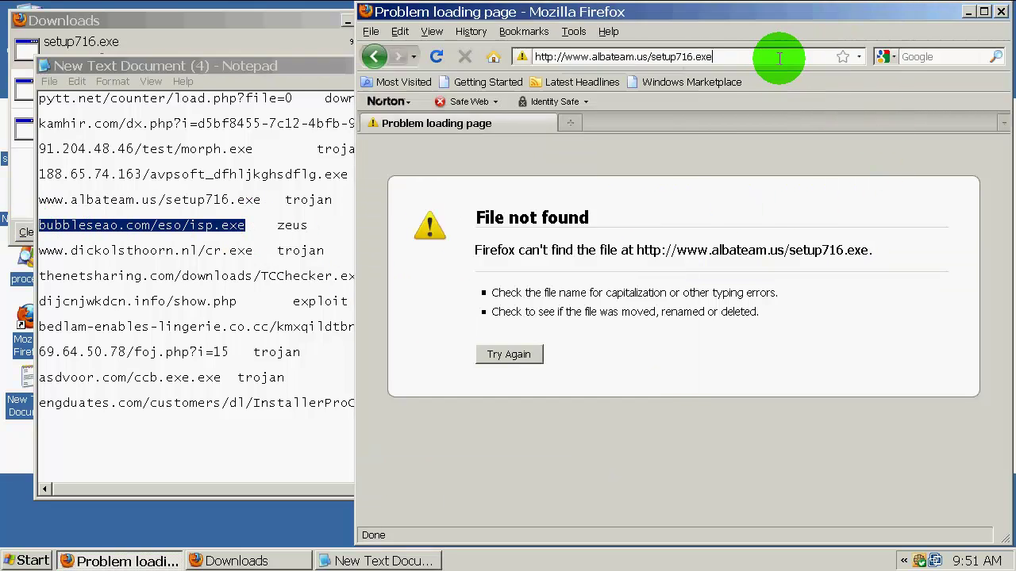
pyautogui.tripleClick(777, 57)
pyautogui.hotkey('ctrl', 'v')
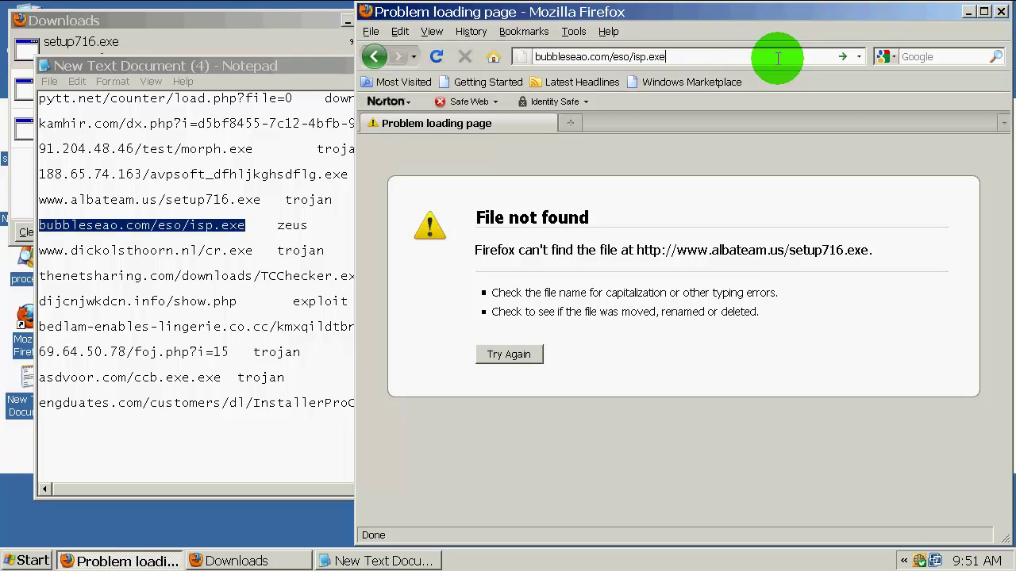
pyautogui.press('Return')
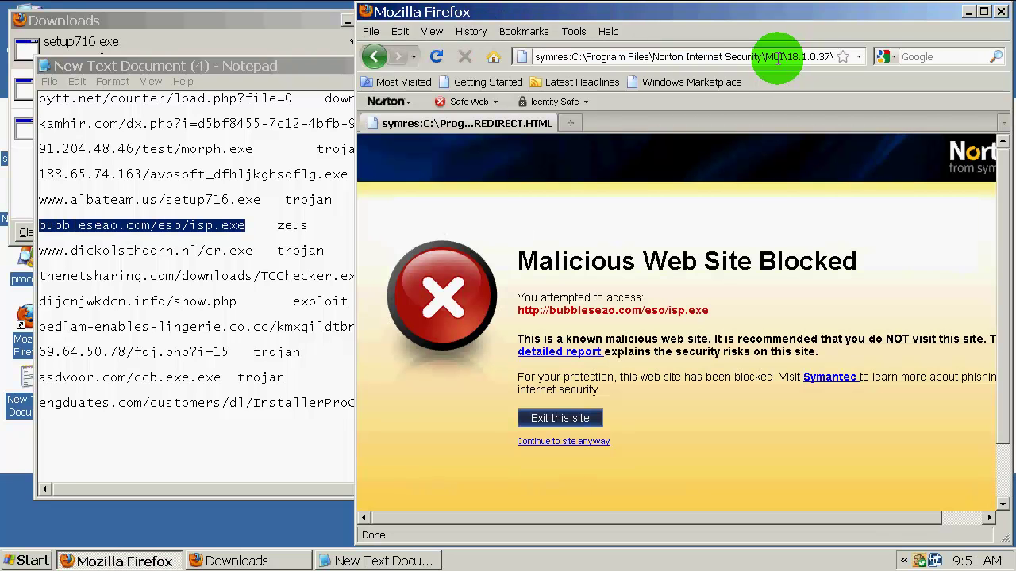
pyautogui.scroll(-2, 428, 328)
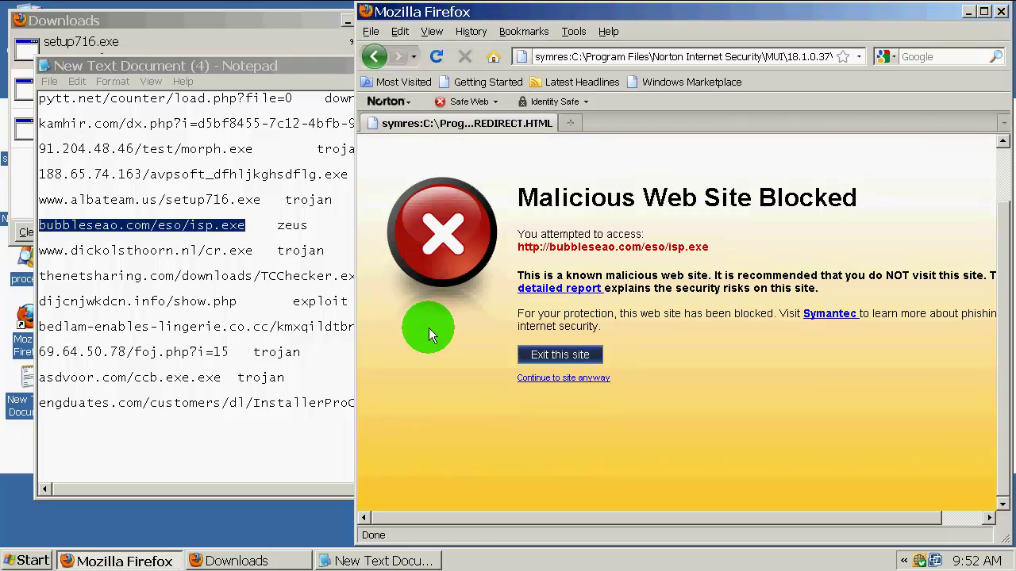
pyautogui.click(532, 379)
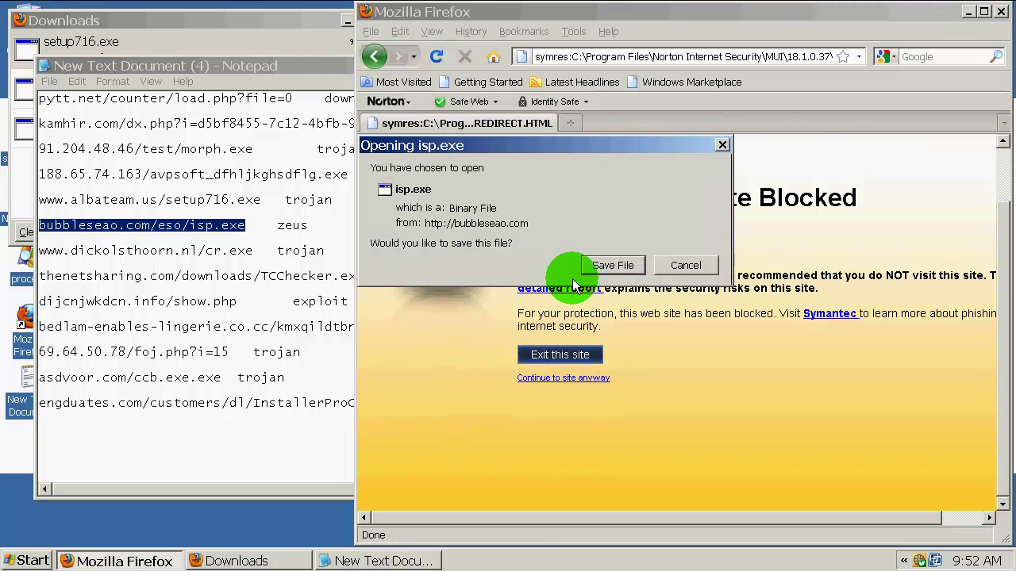
pyautogui.click(600, 268)
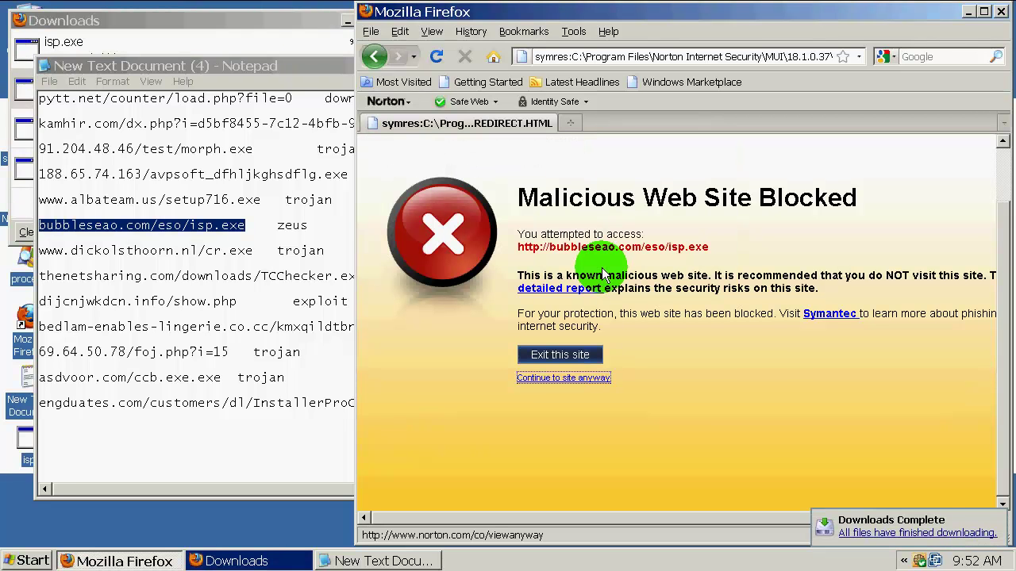
# Step: Dismiss Norton's threat alert for the 142 KB isp.exe and put Downloads away
pyautogui.click(256, 562)
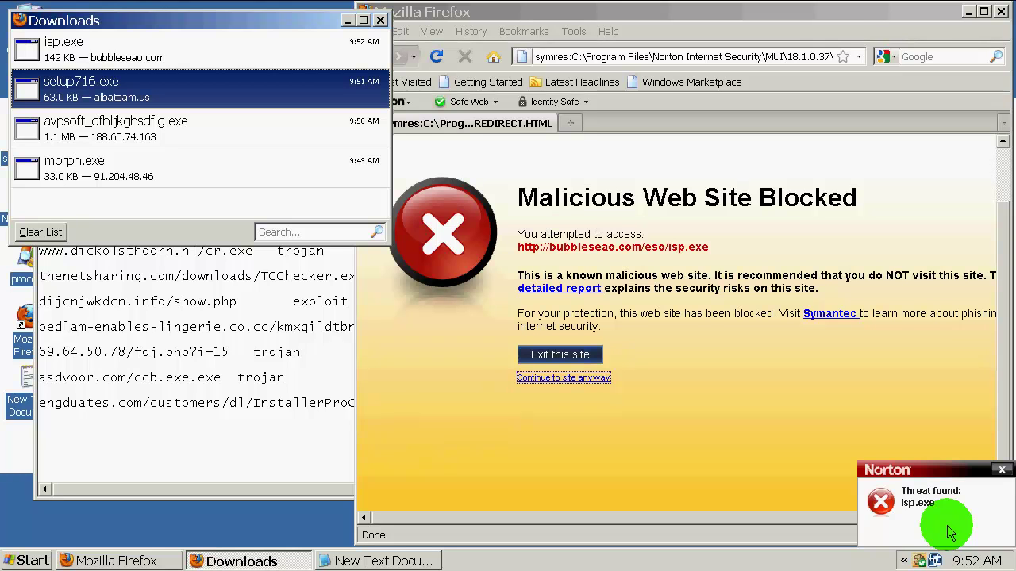
pyautogui.click(1001, 471)
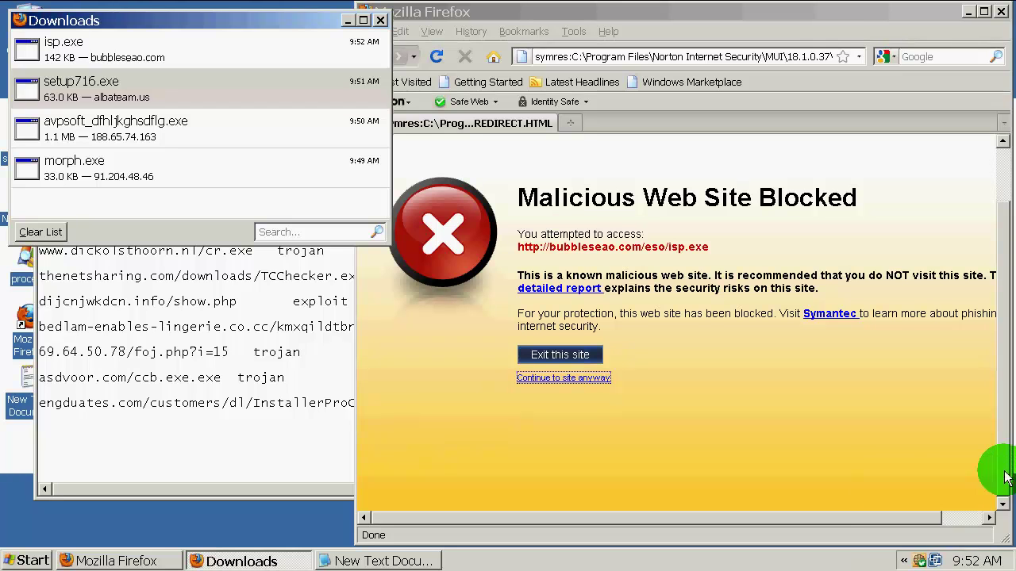
pyautogui.click(347, 21)
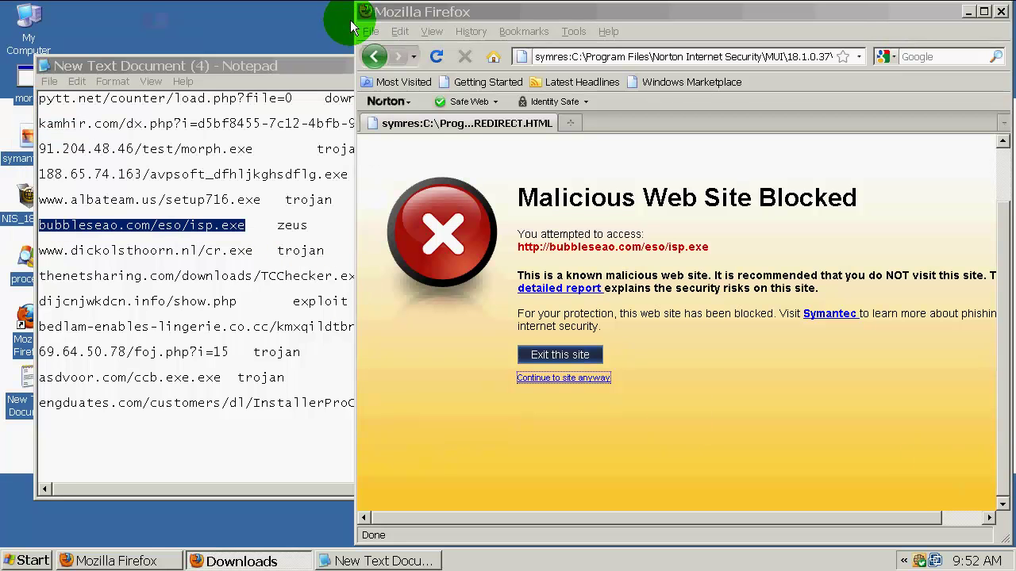
pyautogui.moveTo(253, 252); pyautogui.dragTo(49, 253)
pyautogui.hotkey('ctrl', 'c')
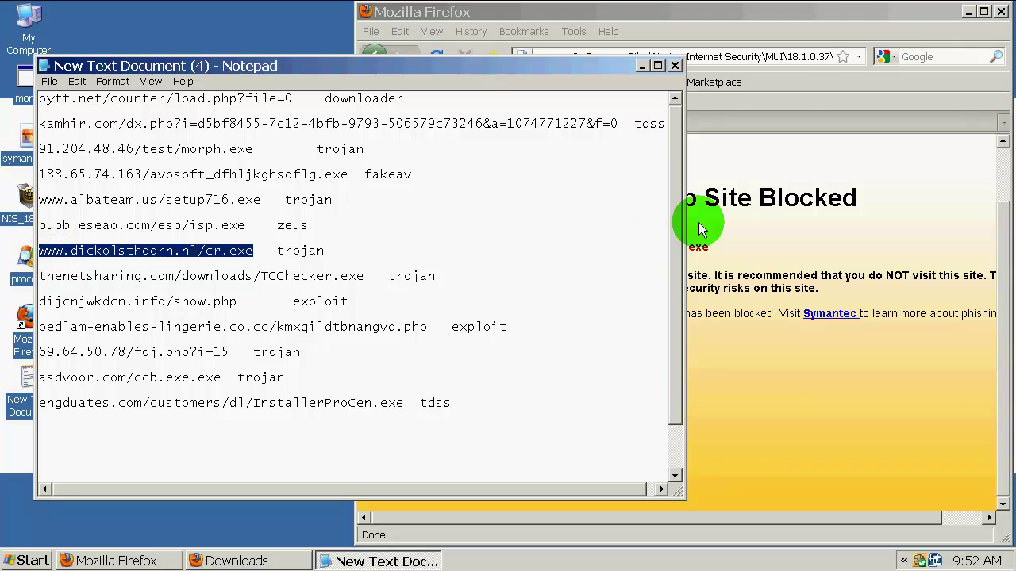
pyautogui.click(774, 57)
pyautogui.doubleClick(774, 58)
pyautogui.click(774, 57)
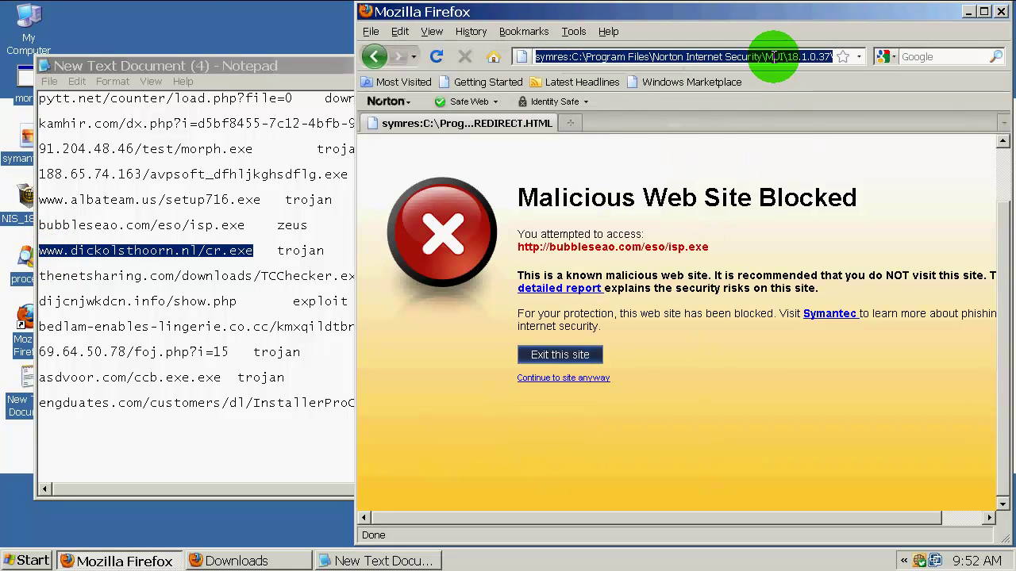
pyautogui.hotkey('ctrl', 'v')
pyautogui.press('Return')
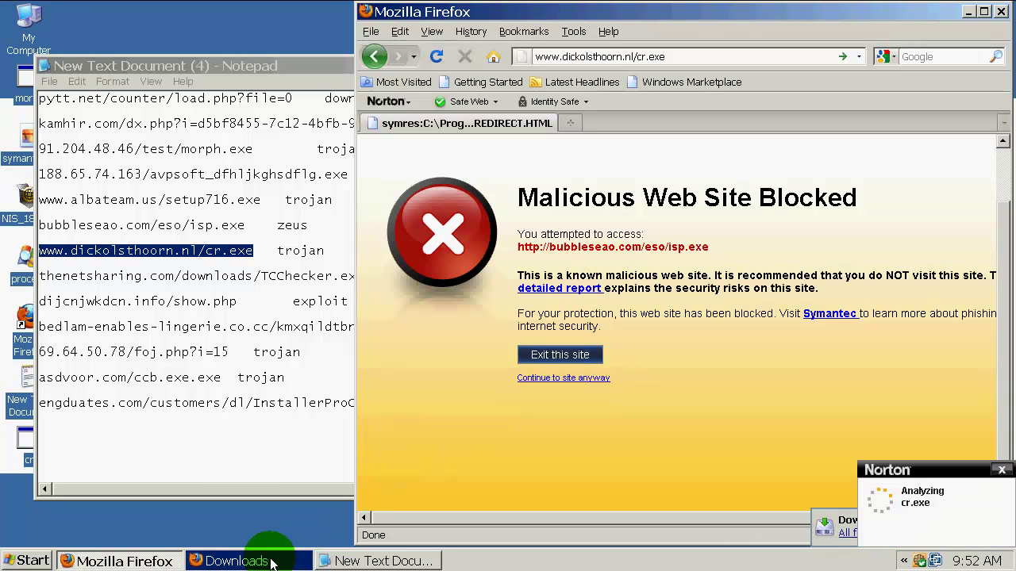
# Step: Dismiss Norton's threat alert for the 212 KB cr.exe and return to the test links
pyautogui.click(238, 561)
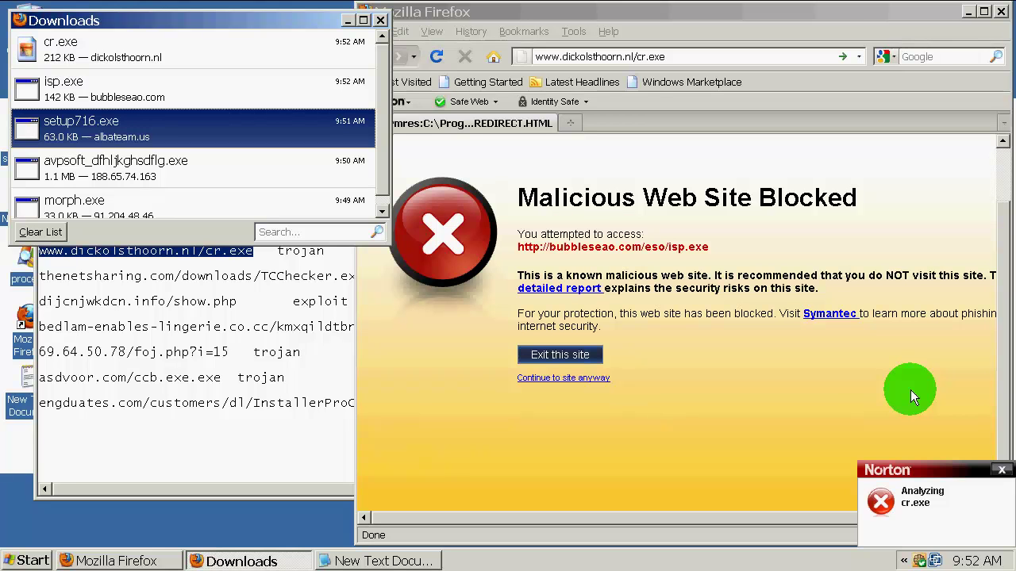
pyautogui.click(1002, 469)
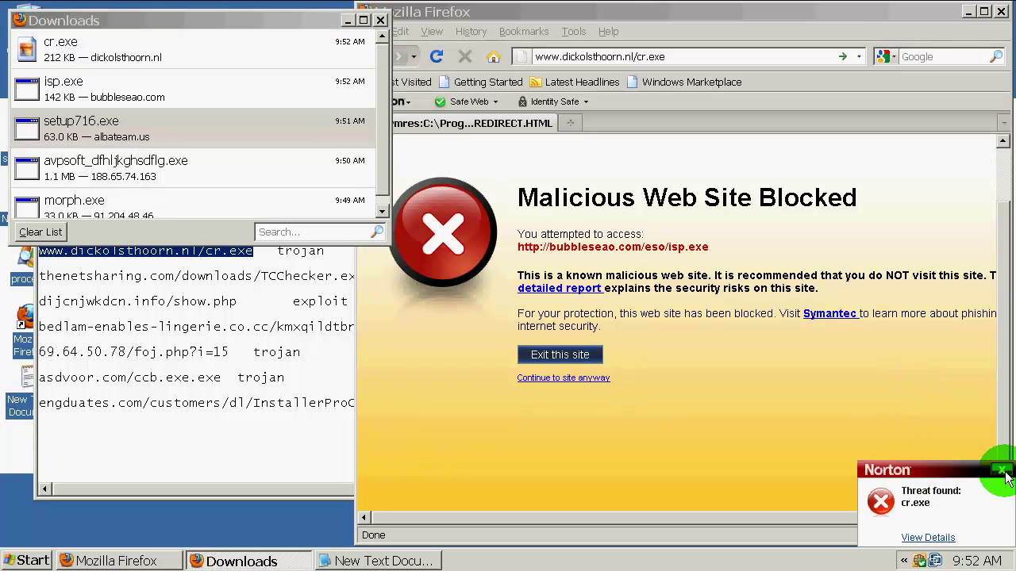
pyautogui.click(251, 299)
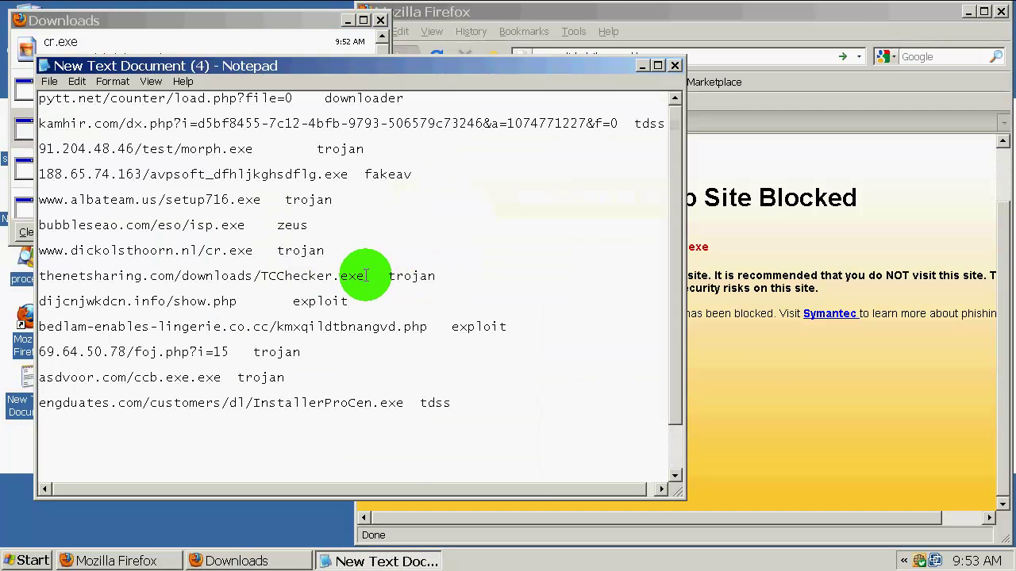
# Step: Try saving TCChecker.exe from thenetsharing.com and acknowledge the failed download error
pyautogui.moveTo(364, 276); pyautogui.dragTo(24, 278)
pyautogui.hotkey('ctrl', 'c')
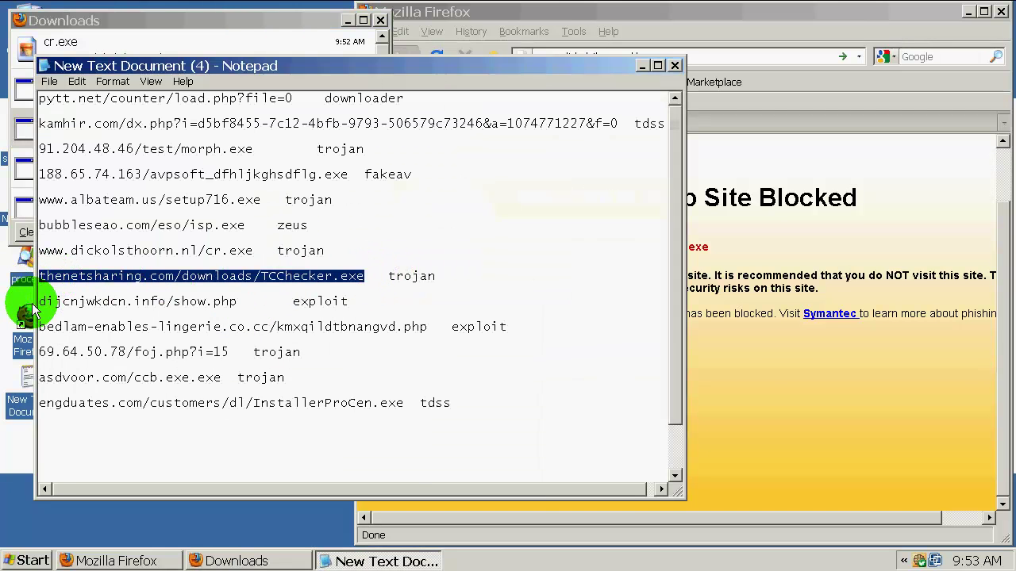
pyautogui.click(731, 57)
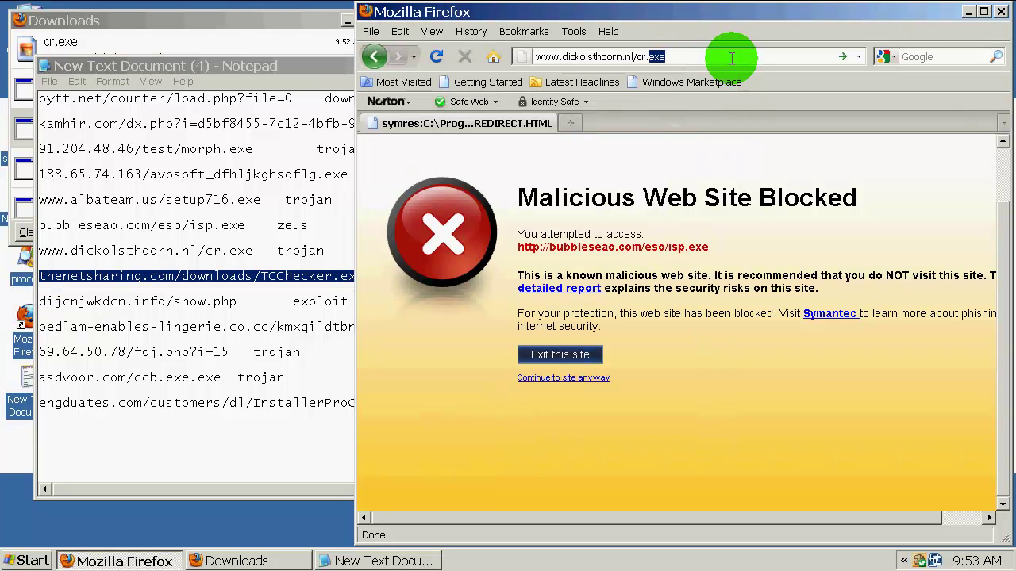
pyautogui.click(728, 57)
pyautogui.hotkey('ctrl', 'v')
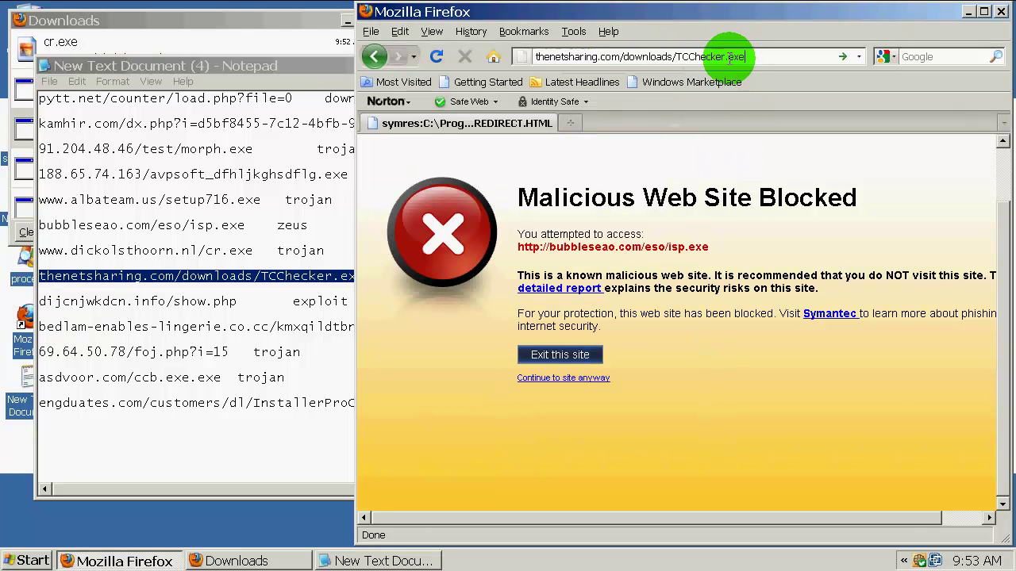
pyautogui.press('Return')
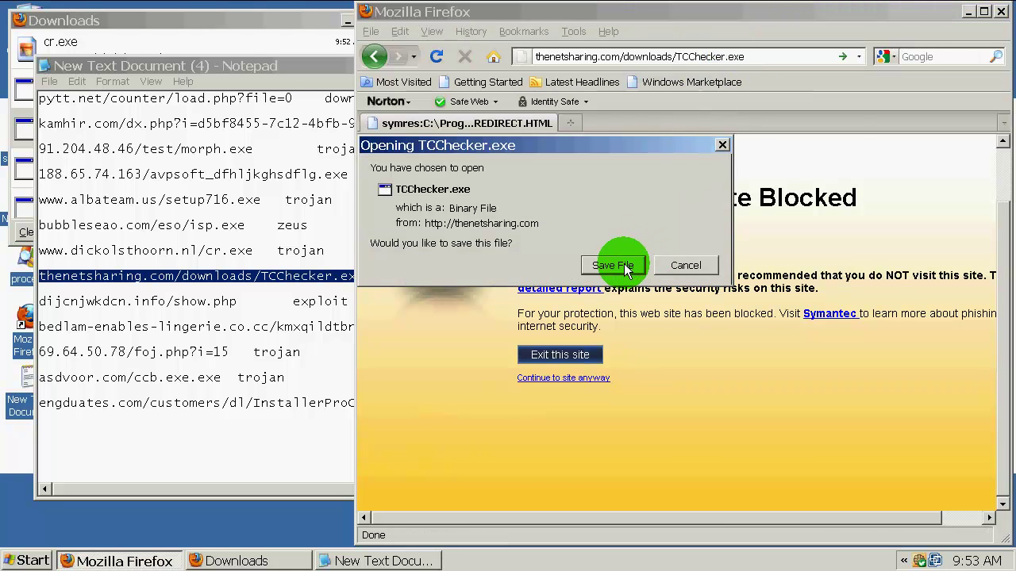
pyautogui.click(613, 265)
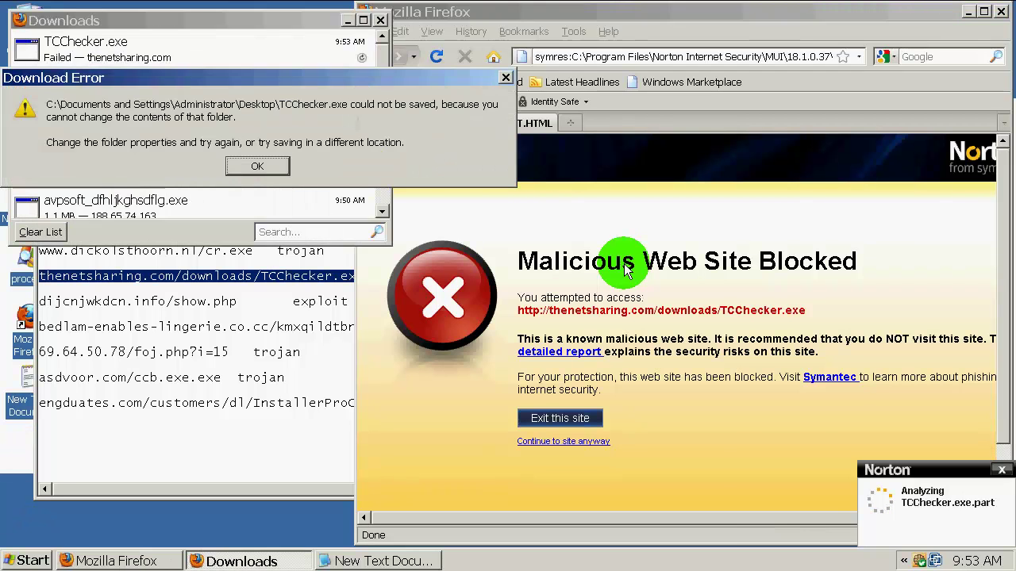
pyautogui.click(254, 167)
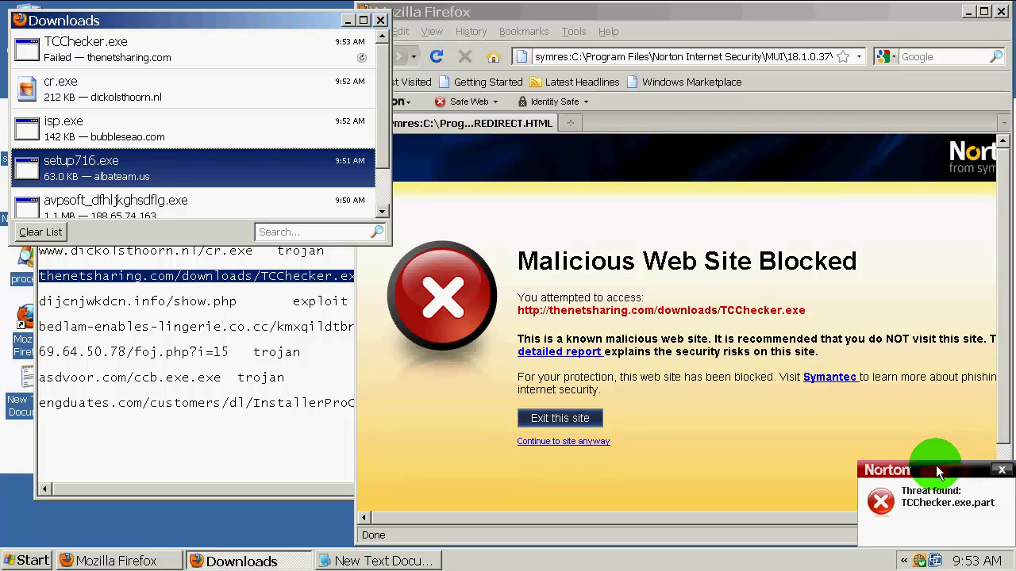
# Step: Dismiss the TCChecker.exe.part threat alert and select the dijcnjwkdcn.info/show.php link
pyautogui.click(1002, 470)
pyautogui.click(238, 300)
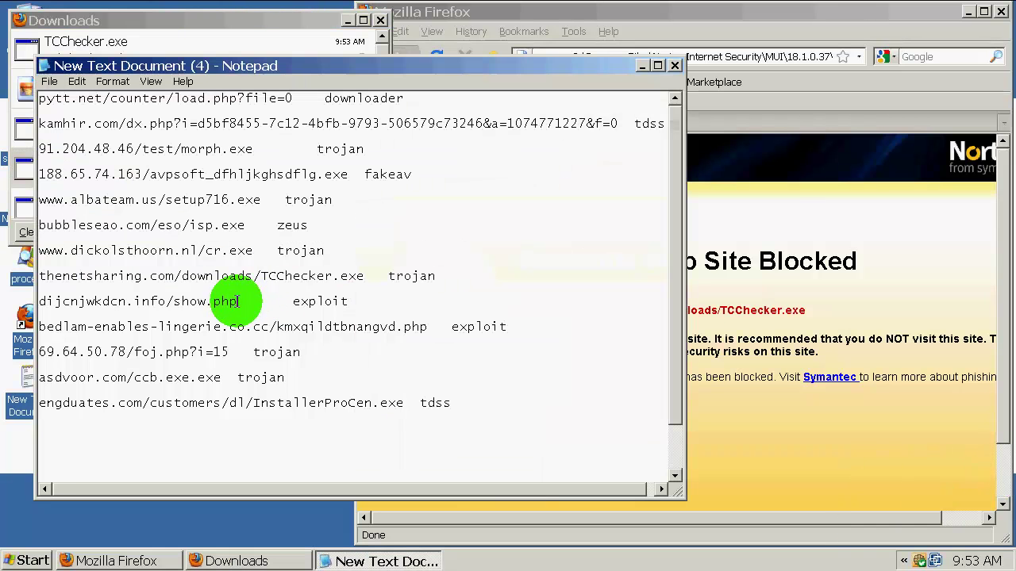
pyautogui.doubleClick(238, 301)
pyautogui.hotkey('ctrl', 'c')
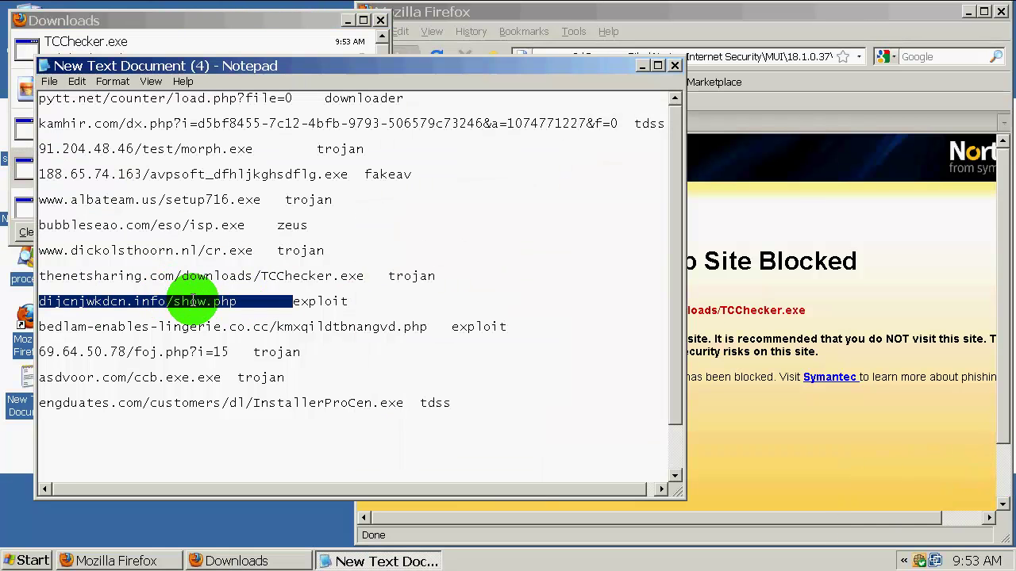
# Step: Open dijcnjwkdcn.info/show.php past Norton's block, reaching 404, then select the bedlam-enables-lingerie.co.cc link
pyautogui.click(778, 57)
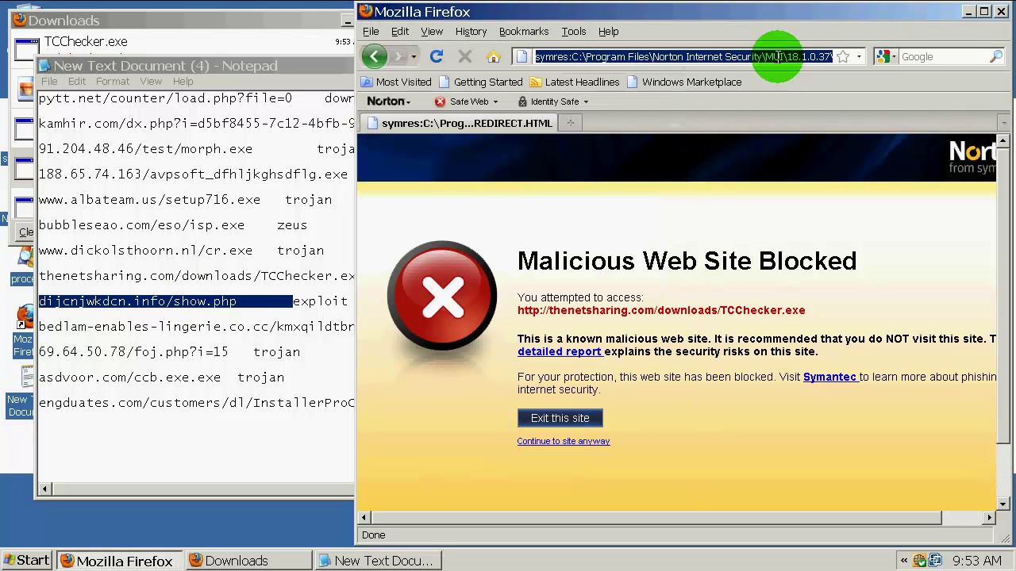
pyautogui.hotkey('ctrl', 'v')
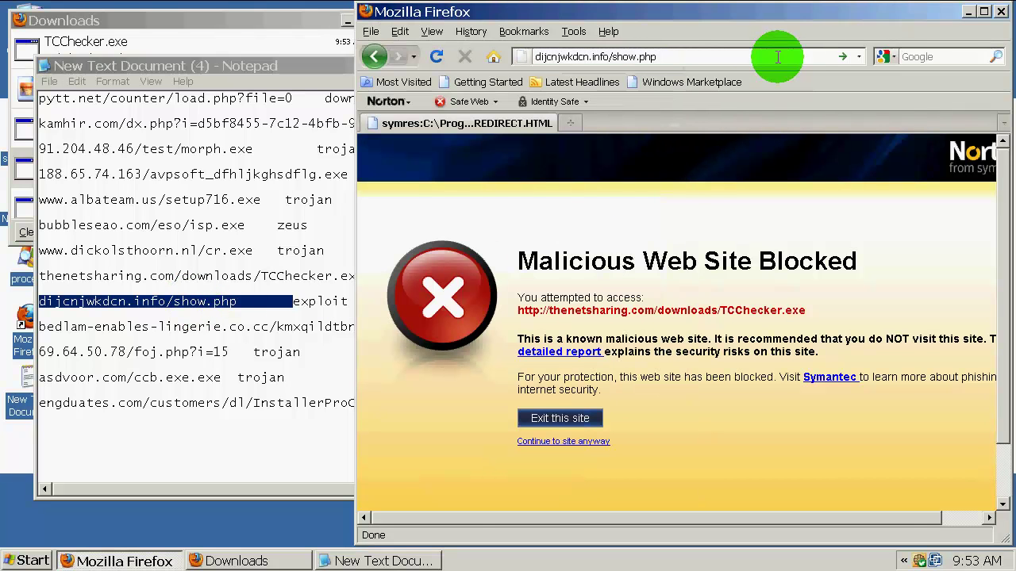
pyautogui.press('Return')
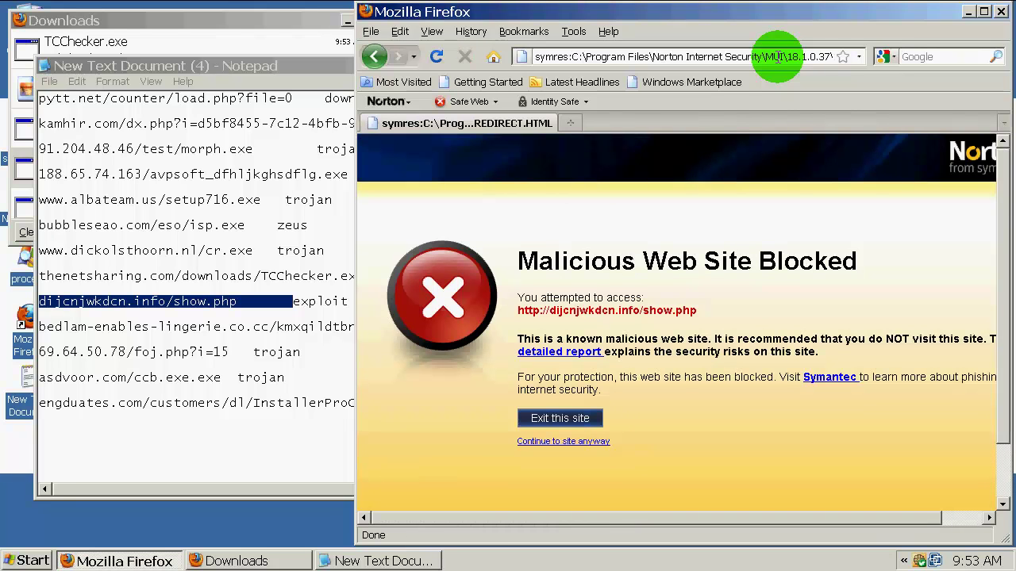
pyautogui.click(580, 443)
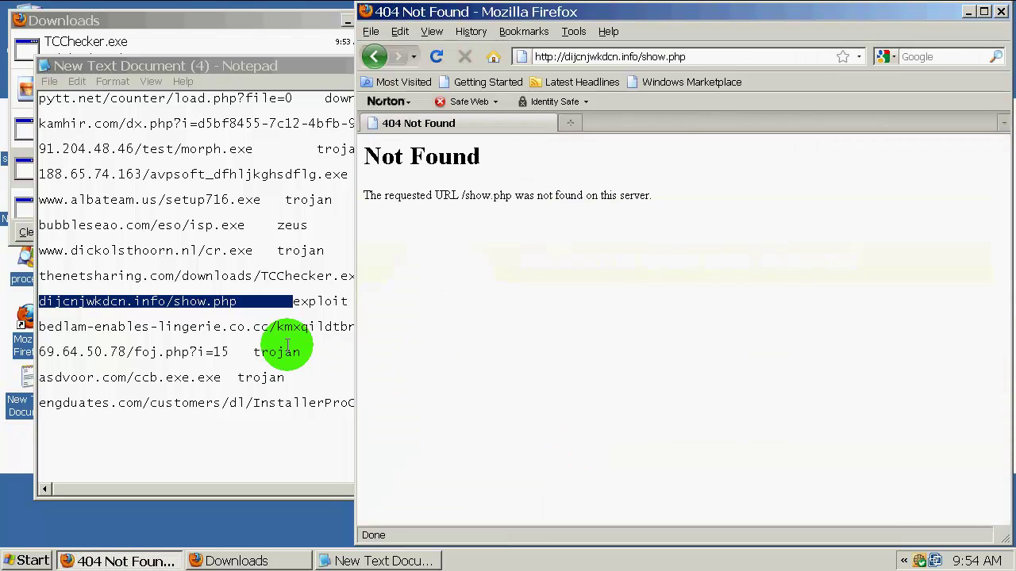
pyautogui.click(283, 333)
pyautogui.moveTo(428, 328); pyautogui.dragTo(22, 329)
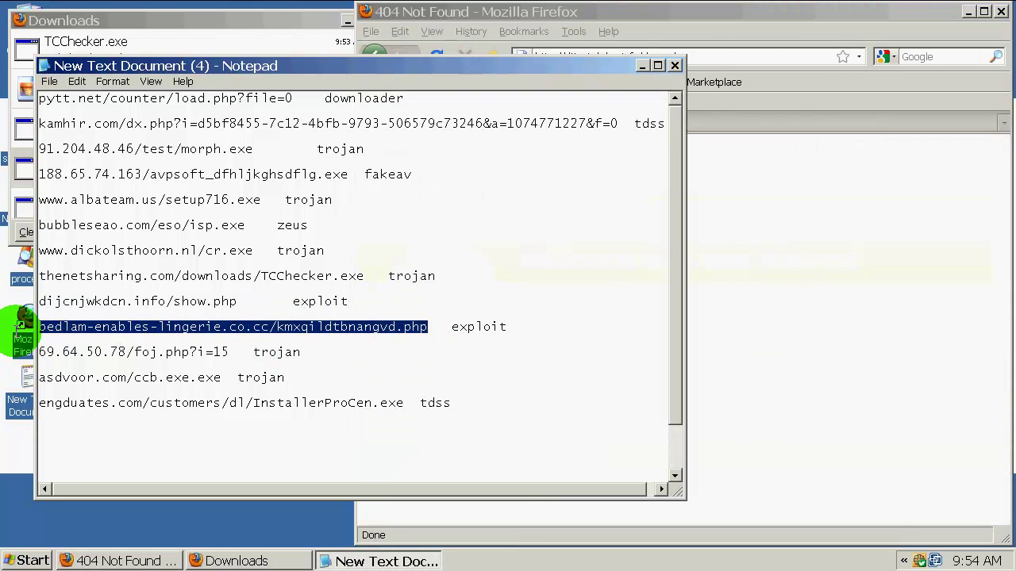
# Step: Load bedlam-enables-lingerie.co.cc past Norton's block, then select the 69.64.50.78/foj.php?i=15 link
pyautogui.click(744, 53)
pyautogui.write('bedlam-enables-lingerie.co.cc/kmxqildtbnangwd.php')
pyautogui.press('Return')
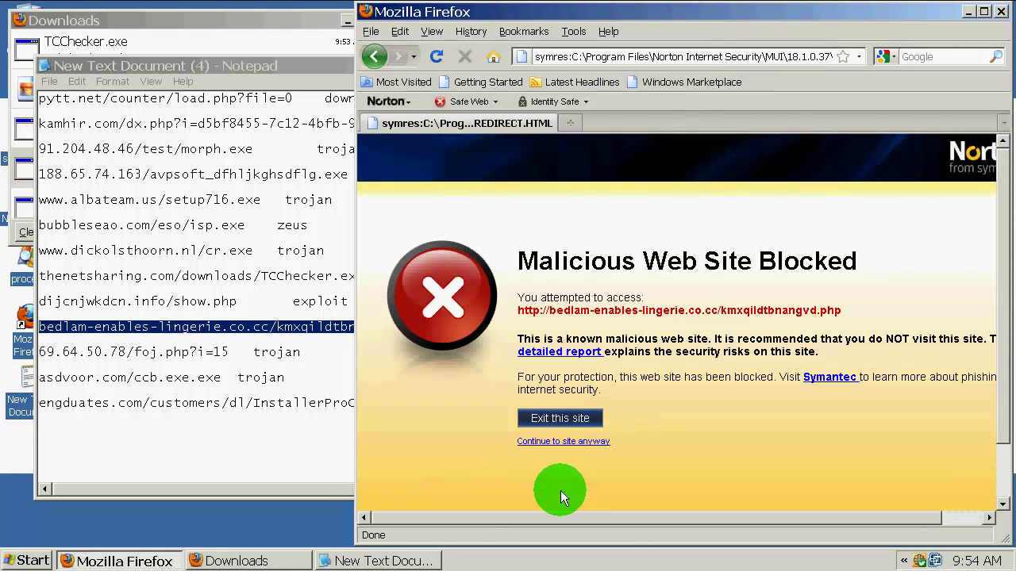
pyautogui.click(569, 442)
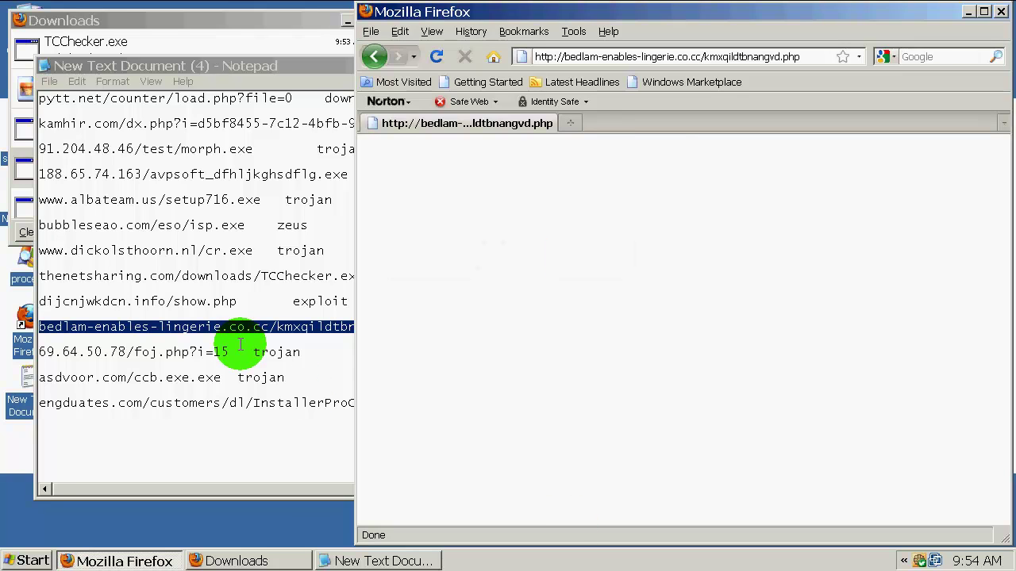
pyautogui.moveTo(238, 350); pyautogui.dragTo(23, 351)
pyautogui.hotkey('ctrl', 'c')
# Step: Load 69.64.50.78/foj.php?i=15 in Firefox and save the offered creneofmbsgqcqkm.exe
pyautogui.click(712, 90)
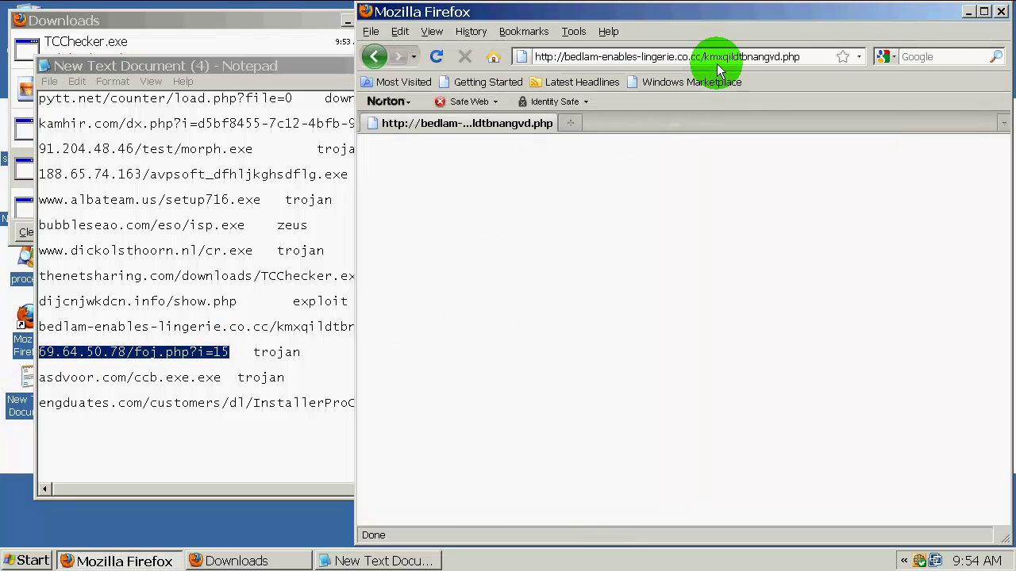
pyautogui.click(718, 59)
pyautogui.hotkey('ctrl', 'v')
pyautogui.press('Return')
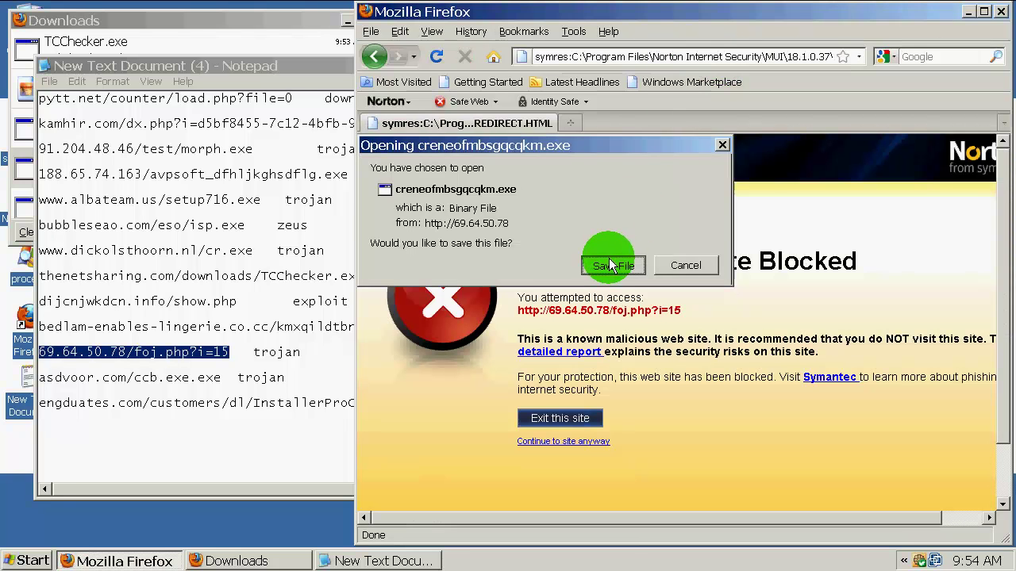
pyautogui.click(611, 265)
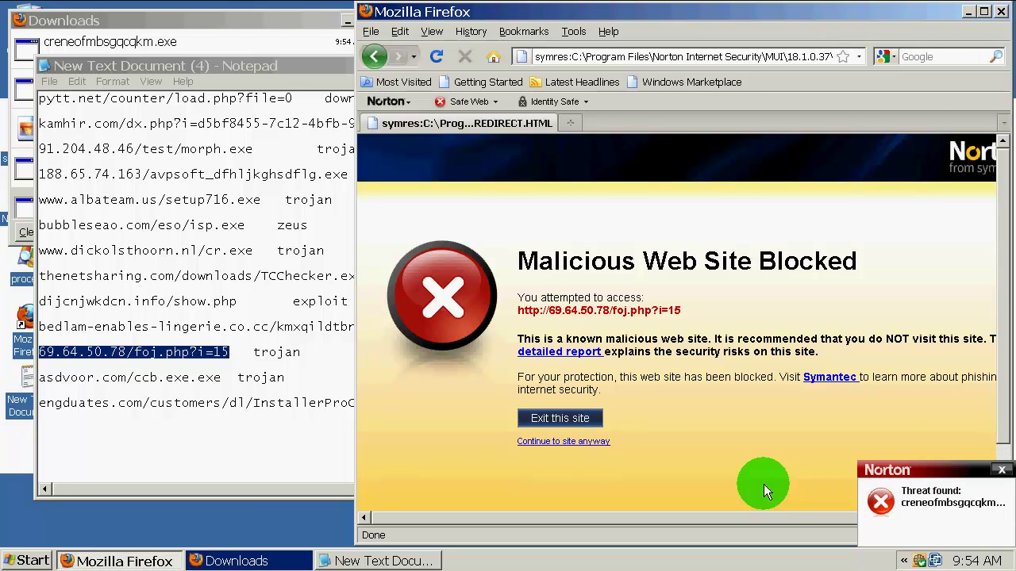
# Step: Dismiss the creneofmbsgqcqkm.exe alert and copy the asdvoor.com/ccb.exe.exe link from Notepad
pyautogui.click(1001, 470)
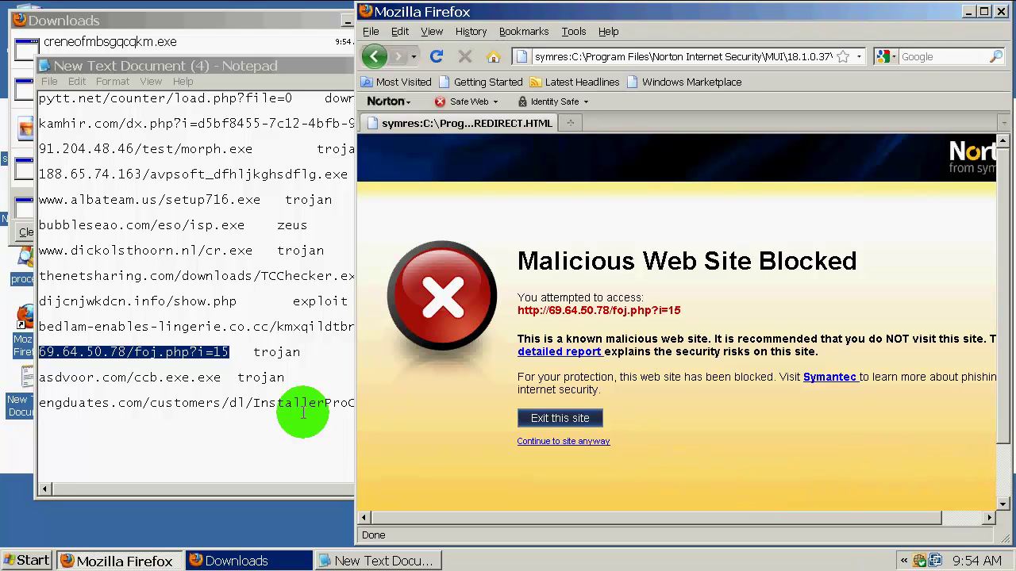
pyautogui.moveTo(221, 378); pyautogui.dragTo(25, 382)
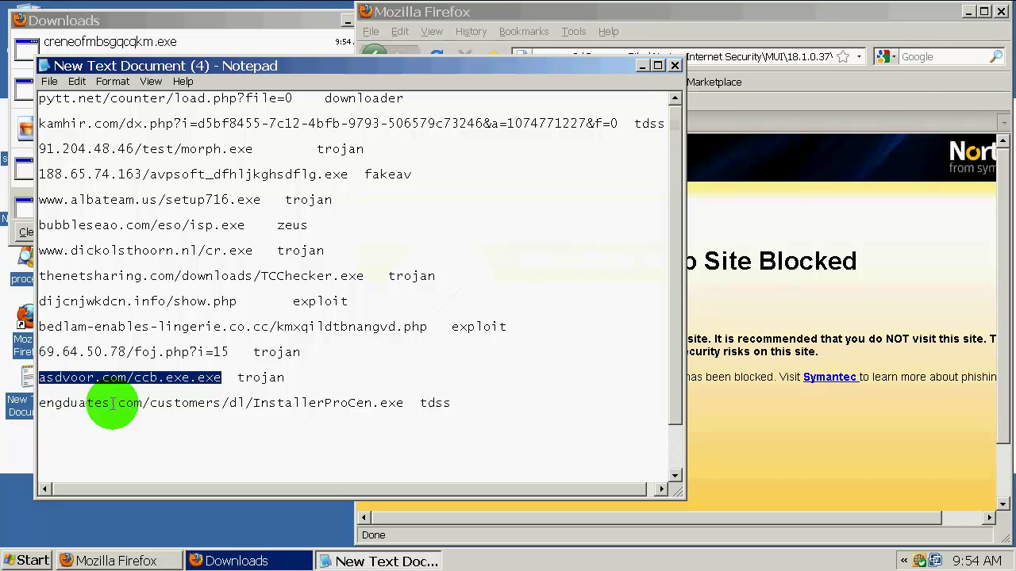
pyautogui.hotkey('ctrl', 'c')
# Step: Load the asdvoor.com link, save ccb.exe.exe, and show the downloads list
pyautogui.click(815, 56)
pyautogui.hotkey('ctrl', 'v')
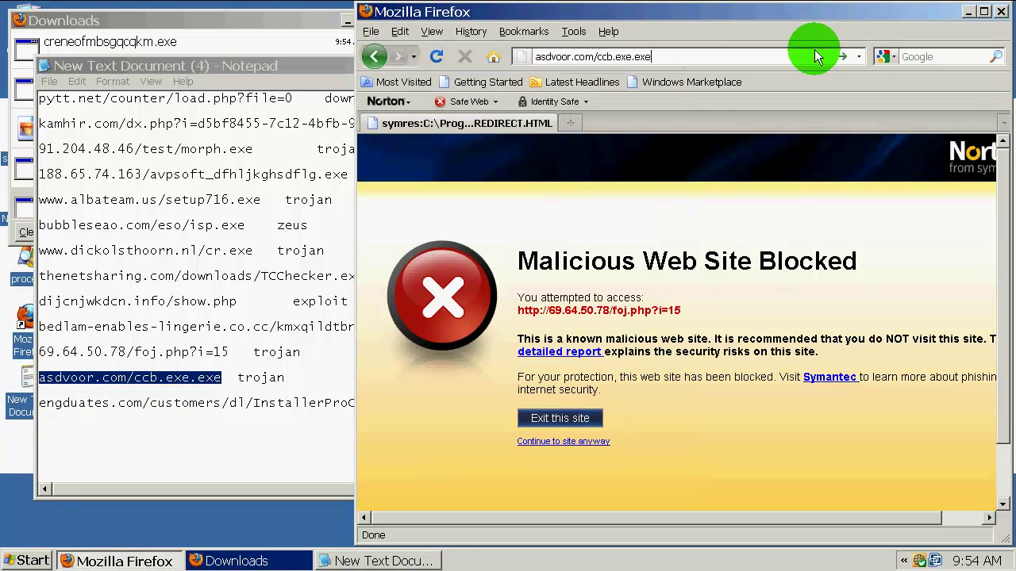
pyautogui.press('Return')
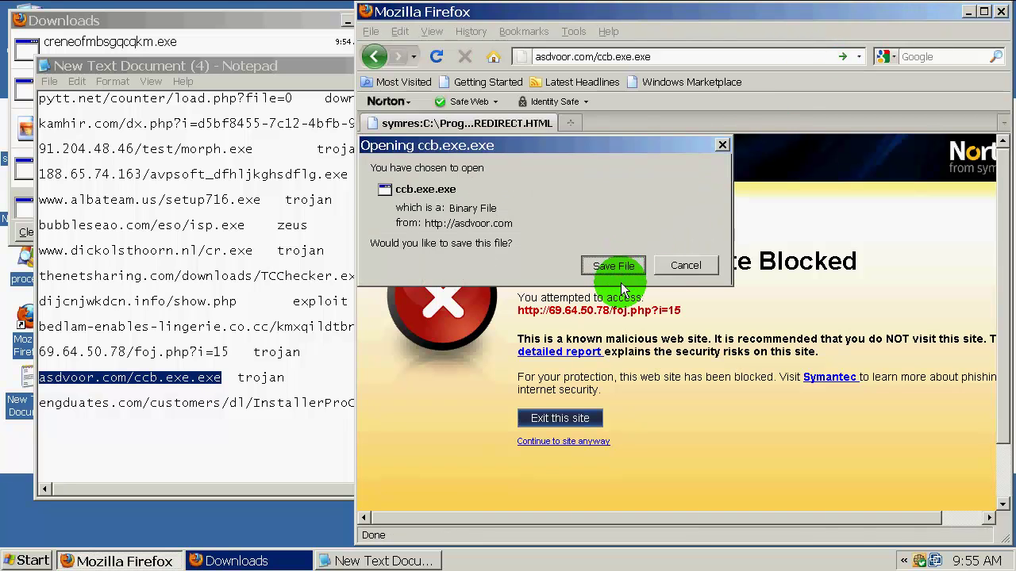
pyautogui.click(614, 265)
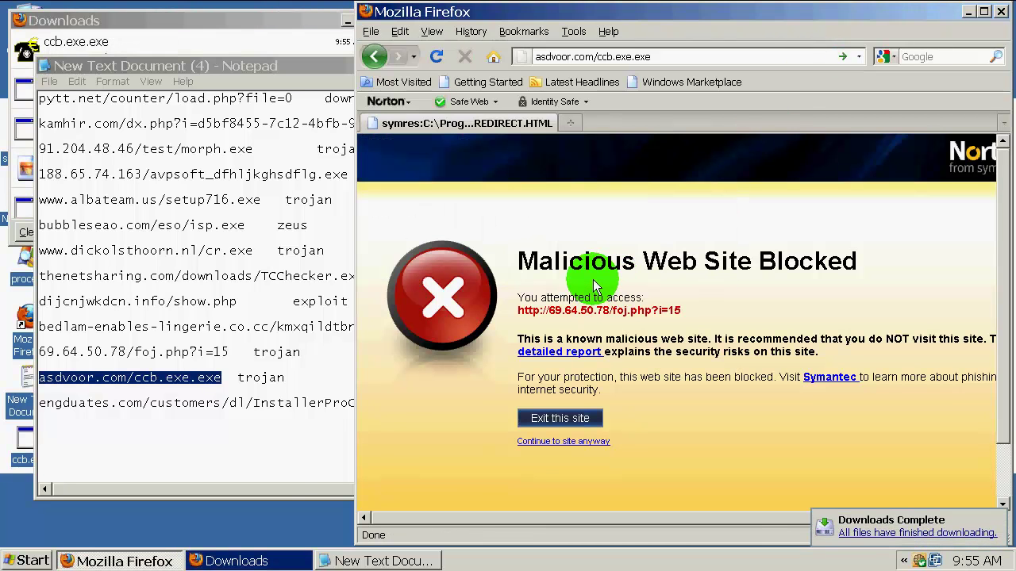
pyautogui.click(274, 561)
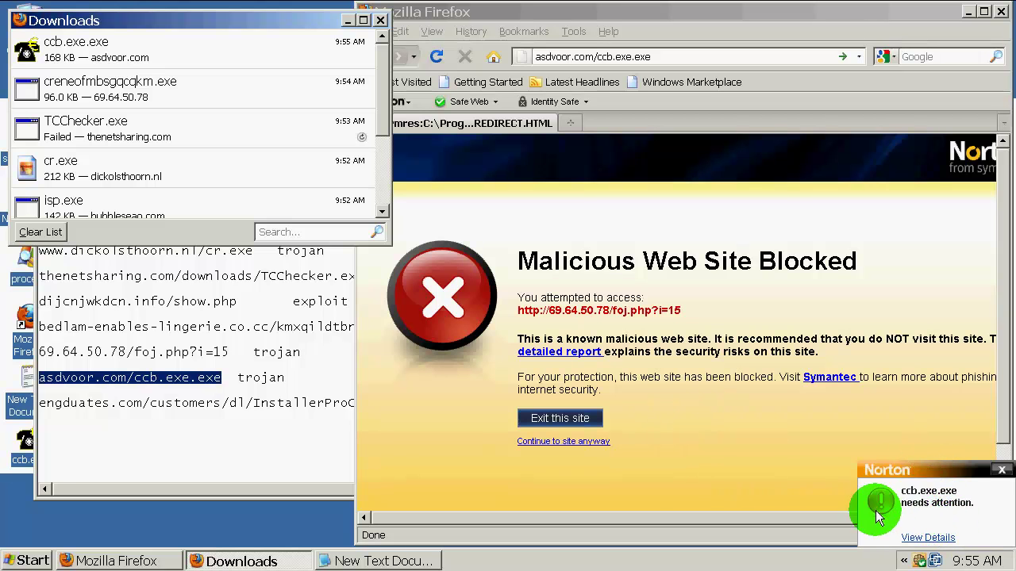
# Step: Launch ccb.exe.exe from Downloads, accepting the open-file and security warnings
pyautogui.doubleClick(60, 59)
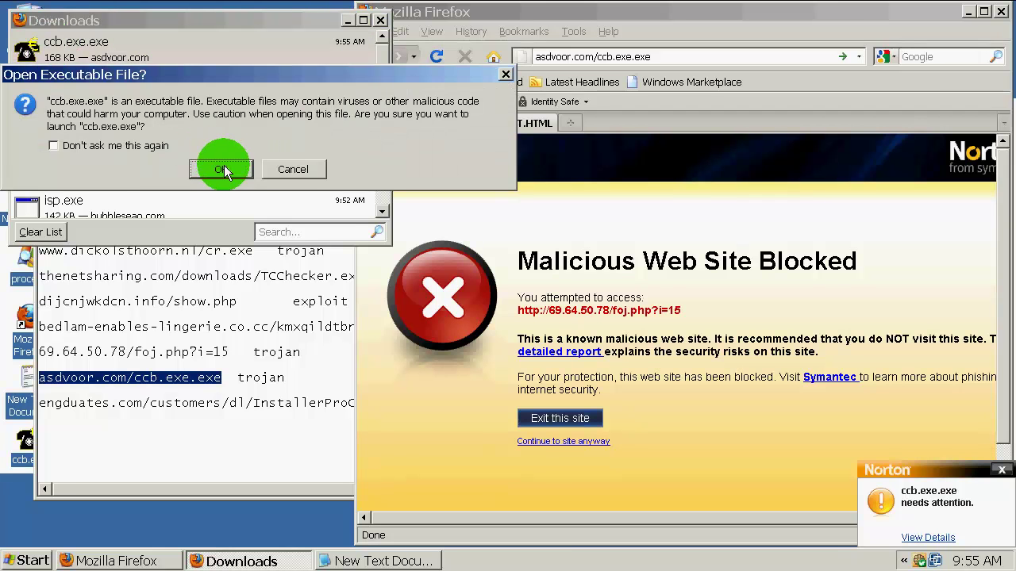
pyautogui.click(223, 171)
pyautogui.click(553, 293)
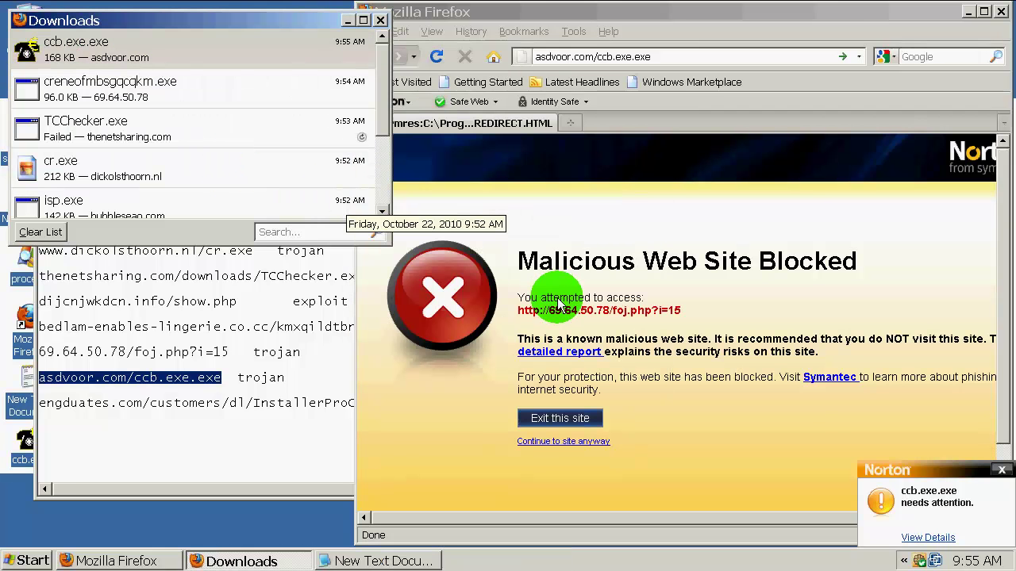
# Step: Remove the unproven ccb.exe.exe via Download Insight, then select the engduates.com InstallerProCen.exe link in the notes
pyautogui.click(1004, 473)
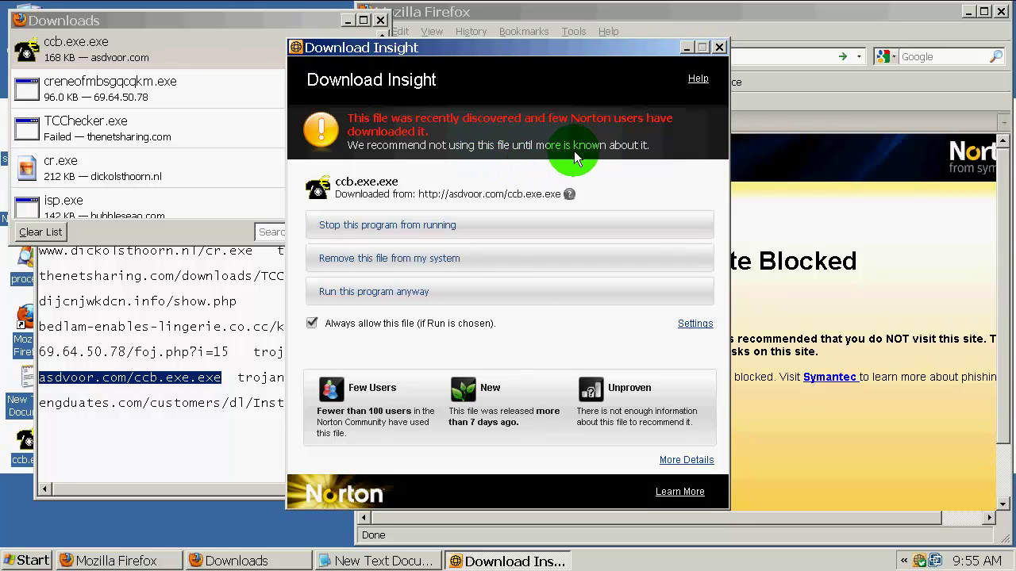
pyautogui.click(418, 264)
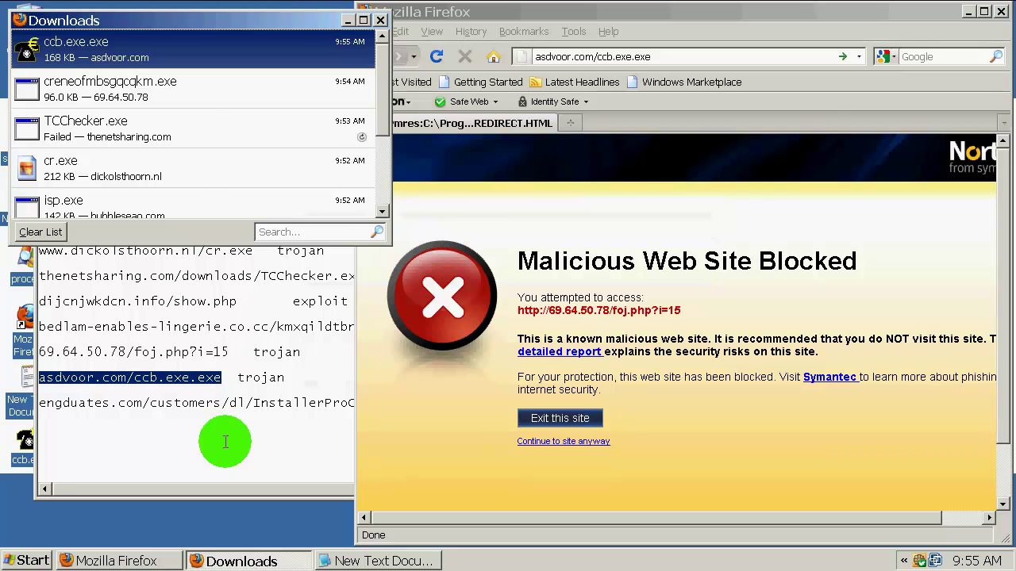
pyautogui.click(222, 411)
pyautogui.moveTo(402, 403); pyautogui.dragTo(24, 410)
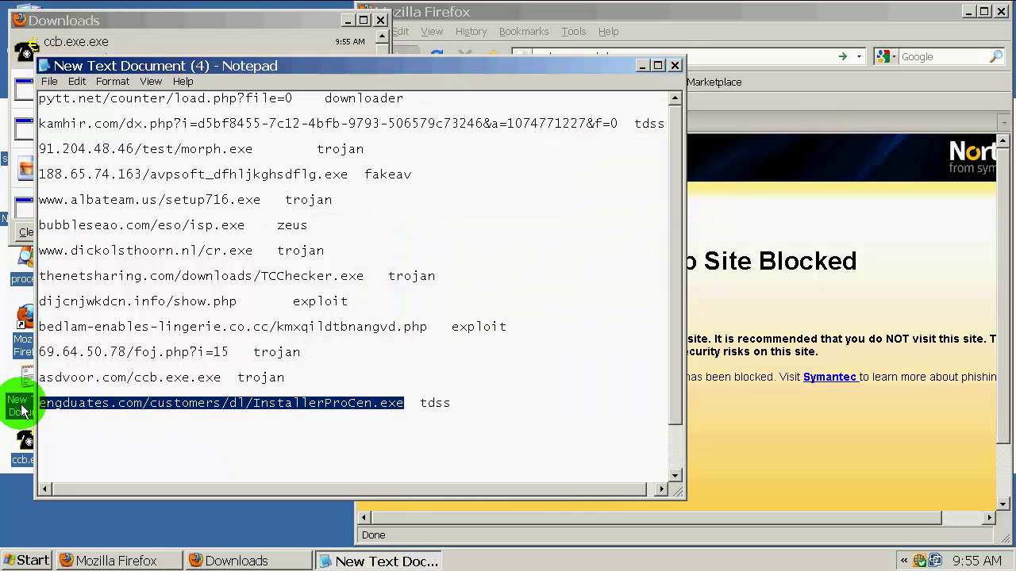
# Step: Load the engduates.com InstallerProCen.exe link in Firefox, save the file, and view the Trojan.FakeAV!gen31 threat details
pyautogui.click(745, 55)
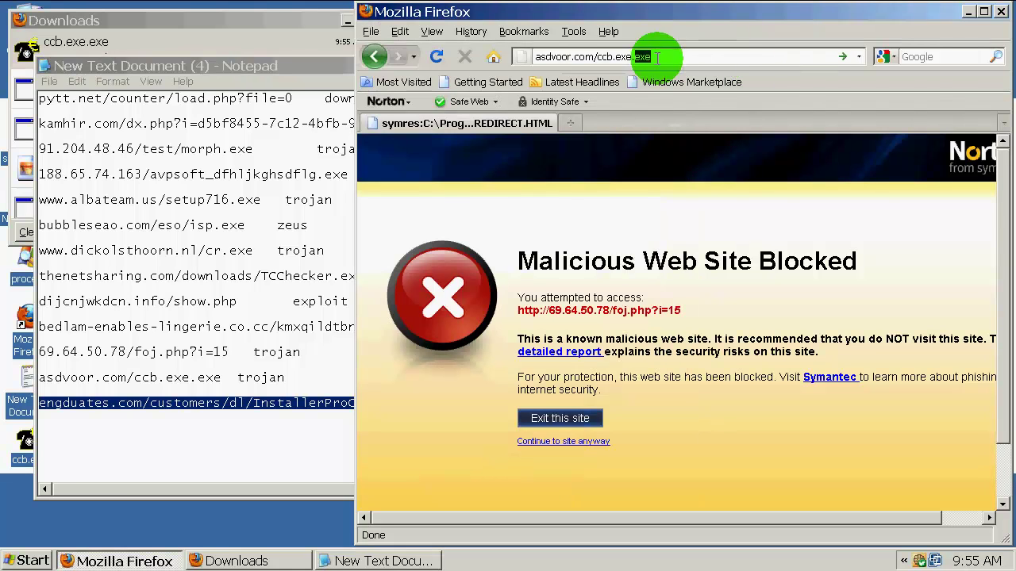
pyautogui.moveTo(655, 58); pyautogui.dragTo(487, 73)
pyautogui.hotkey('ctrl', 'v')
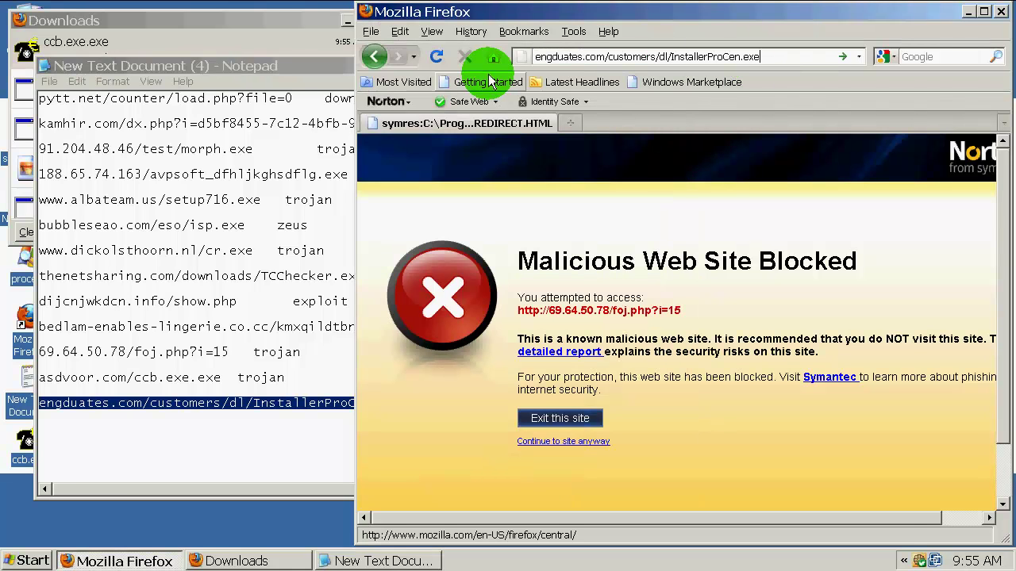
pyautogui.press('Return')
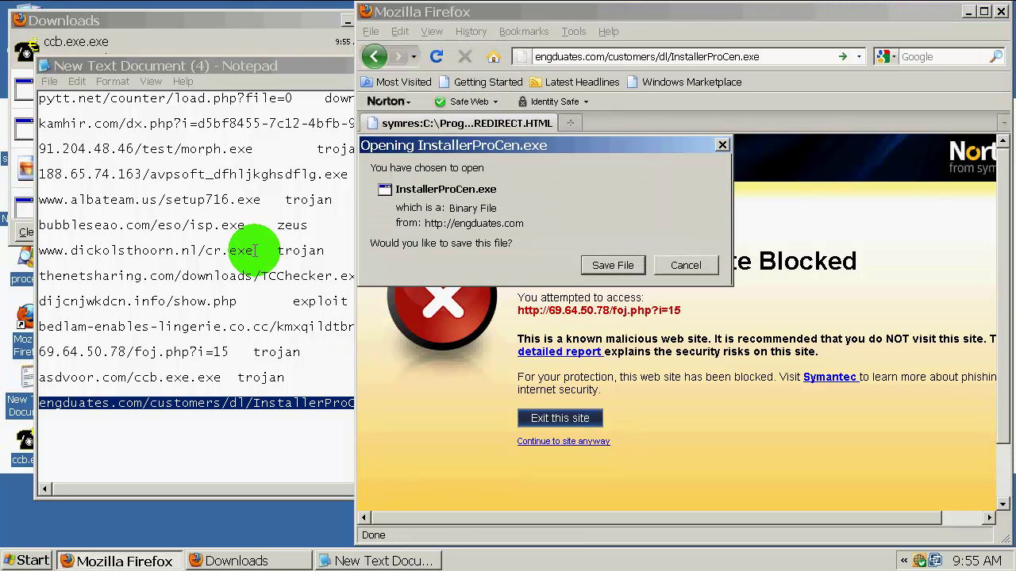
pyautogui.click(613, 266)
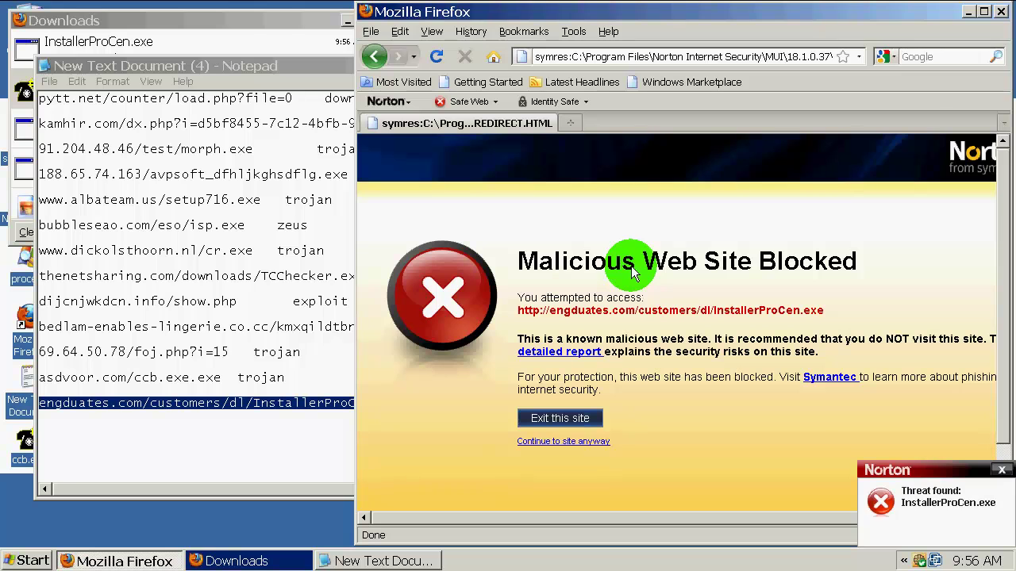
pyautogui.click(914, 538)
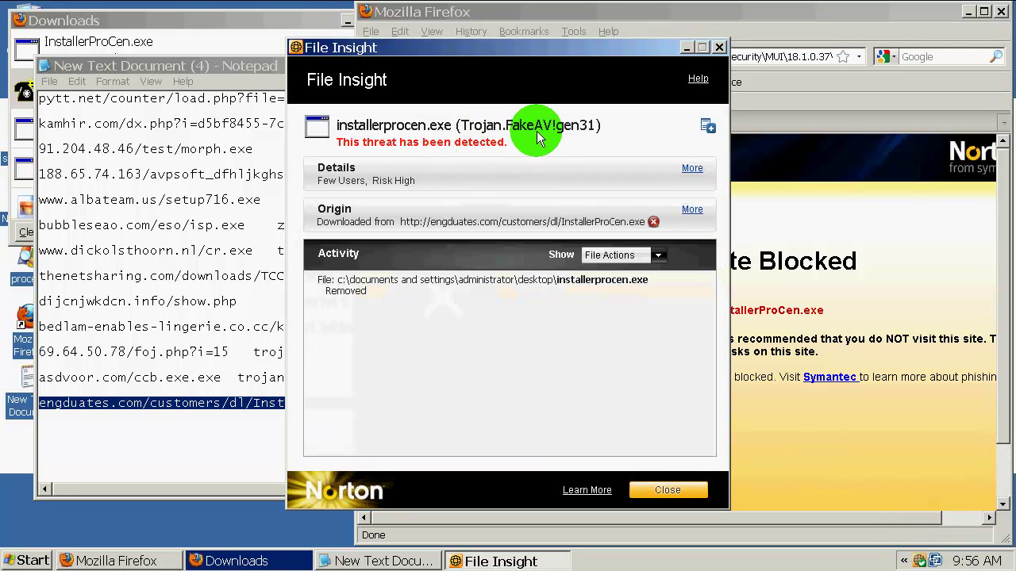
# Step: Close threat details, Downloads, Firefox and the notes without saving, then finish the quick scan resolving 3 tracking cookies
pyautogui.click(673, 491)
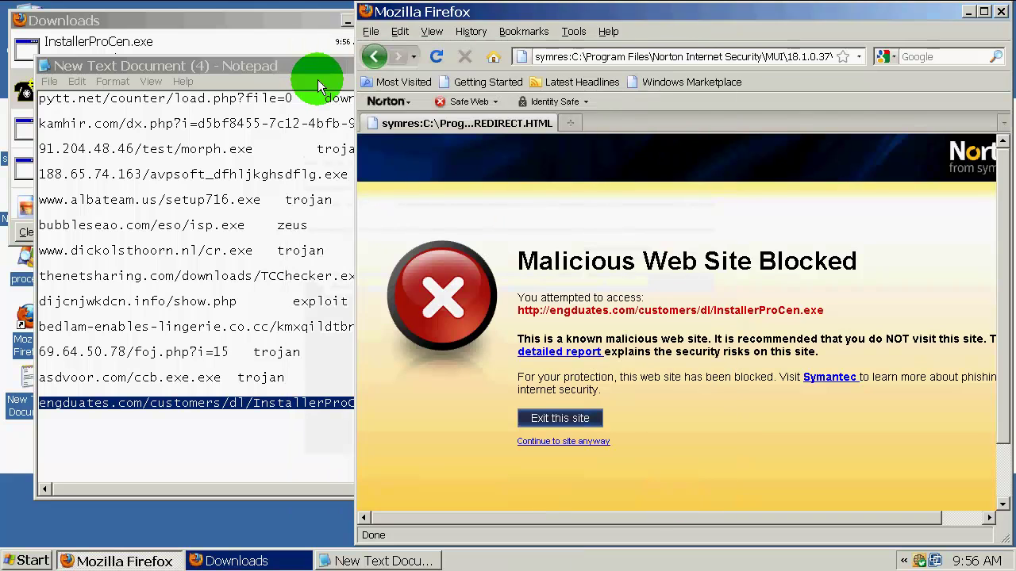
pyautogui.click(294, 22)
pyautogui.click(379, 19)
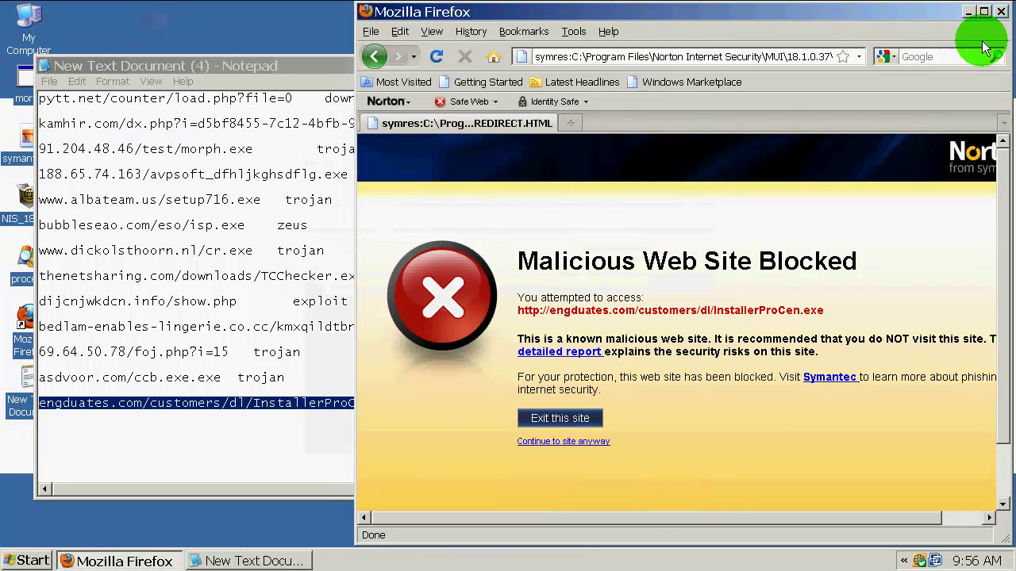
pyautogui.click(1001, 11)
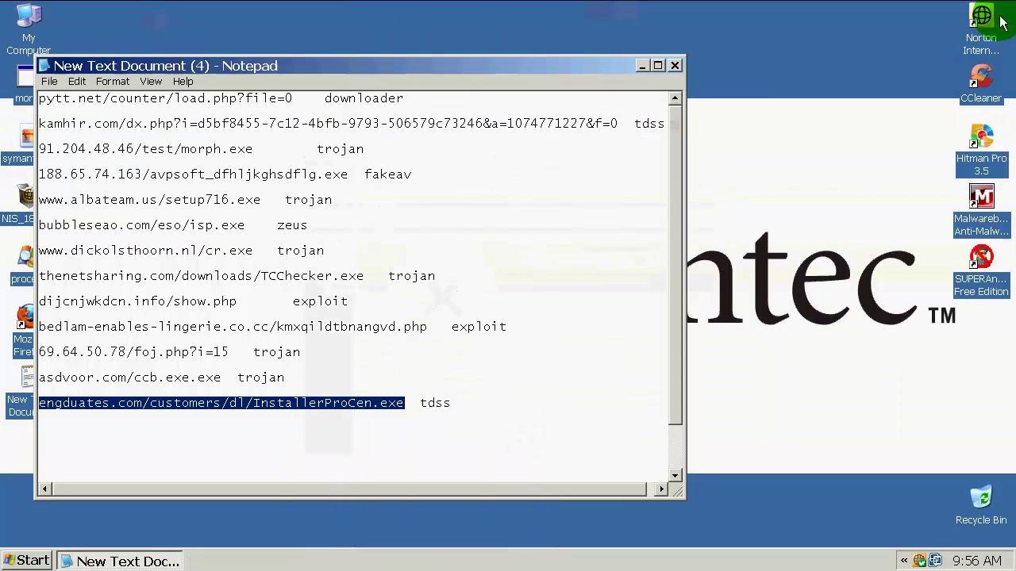
pyautogui.click(675, 66)
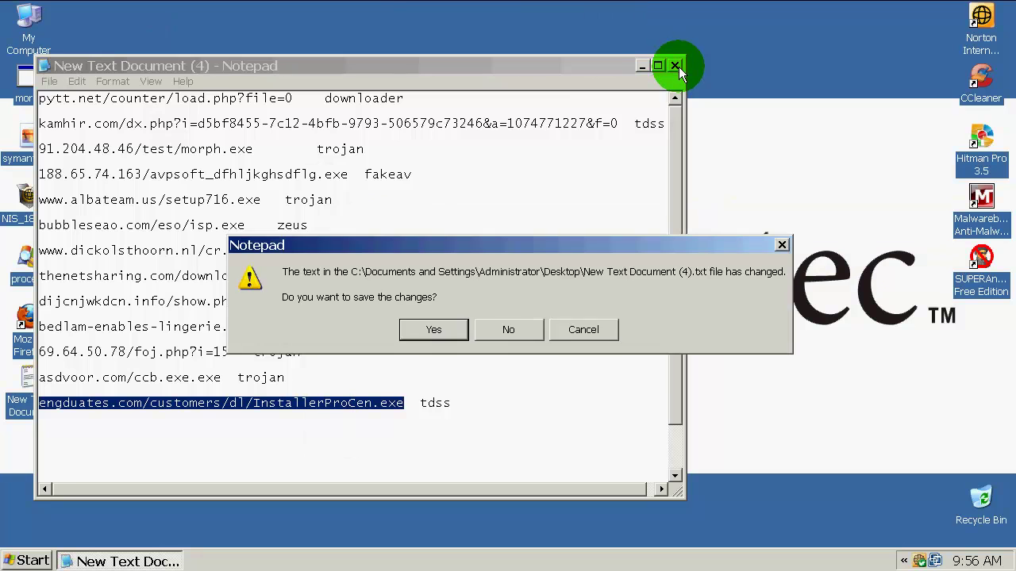
pyautogui.click(509, 330)
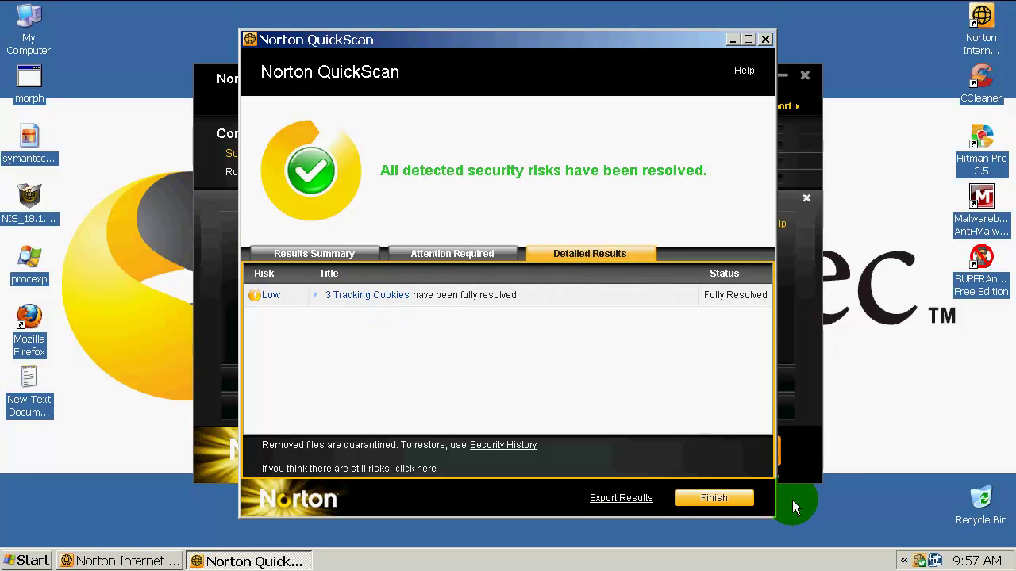
pyautogui.click(736, 500)
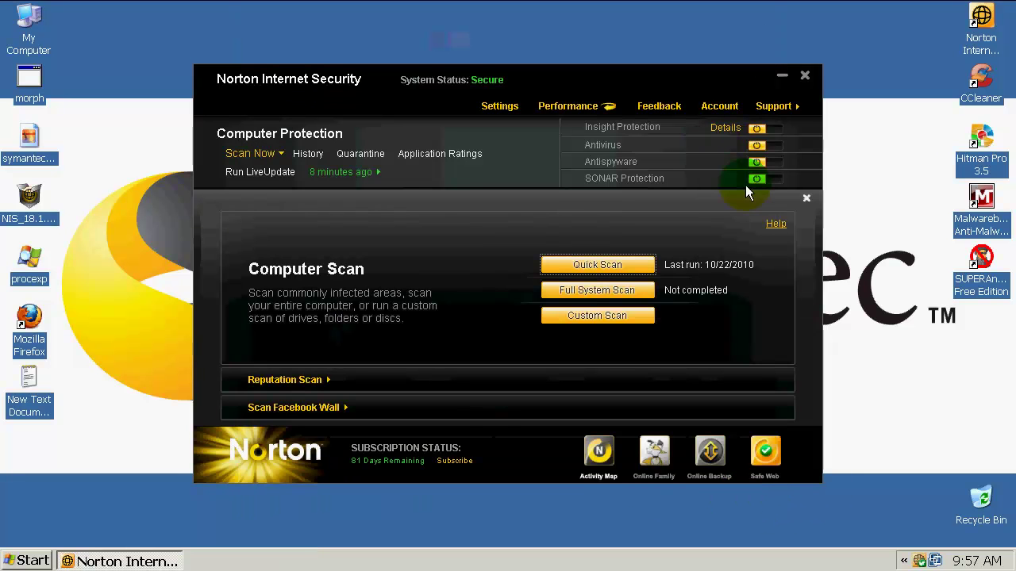
# Step: Close Norton, then close Hitman Pro and exit Malwarebytes' Anti-Malware after both report no threats
pyautogui.click(807, 198)
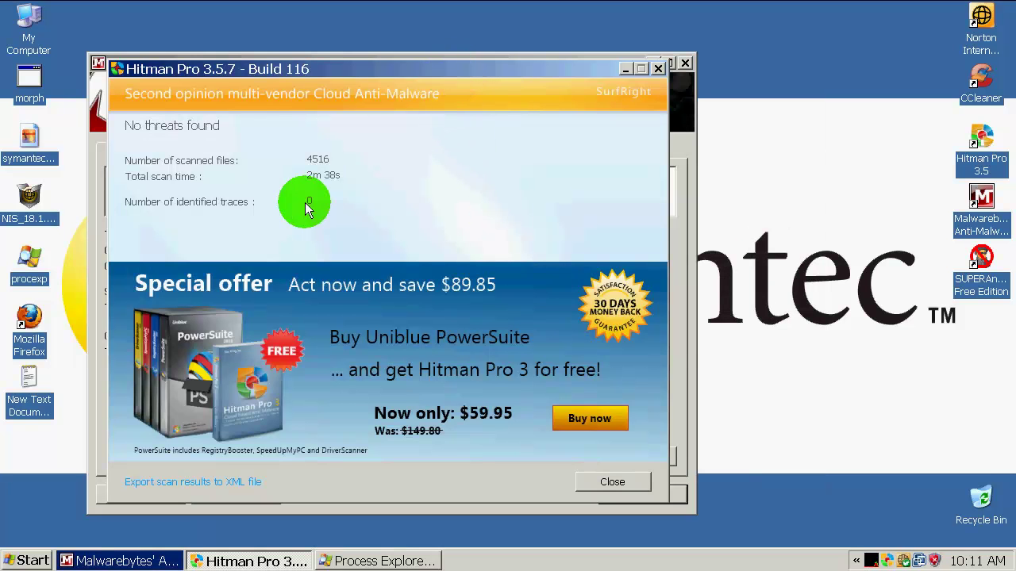
pyautogui.click(625, 482)
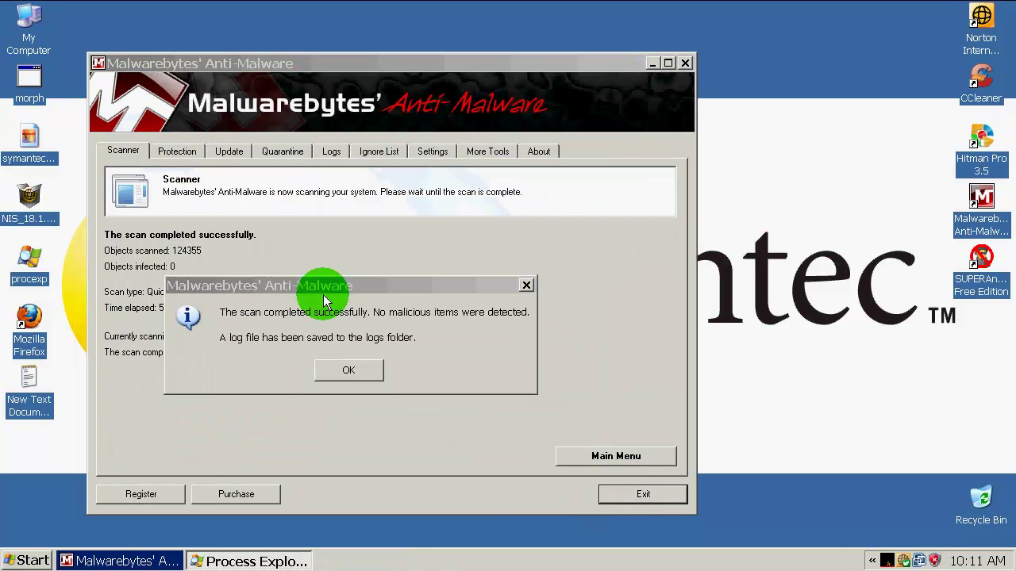
pyautogui.click(380, 373)
pyautogui.click(642, 495)
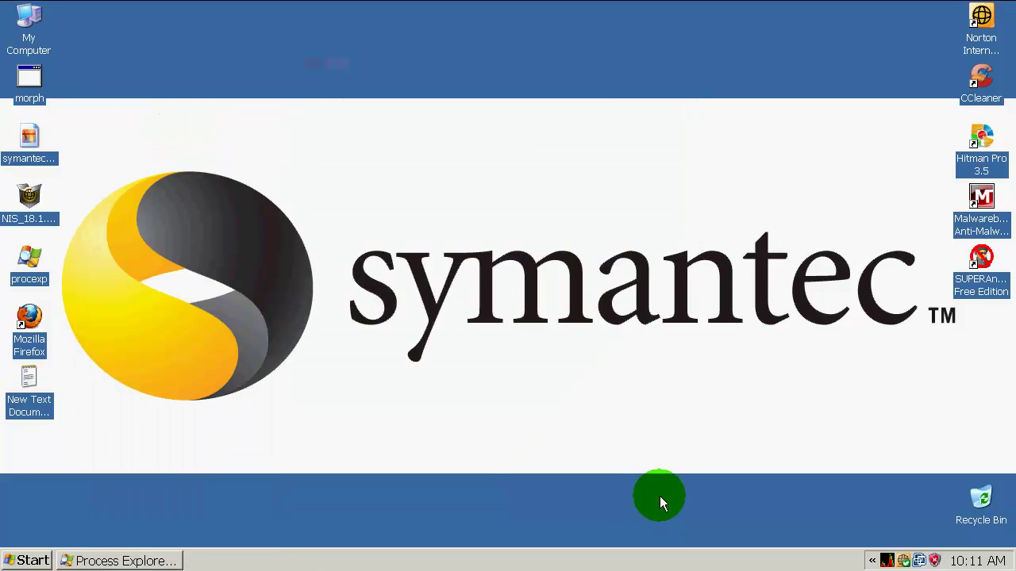
# Step: Check Process Explorer's list for leftover mbam.exe or morph.exe processes, then close it
pyautogui.click(155, 559)
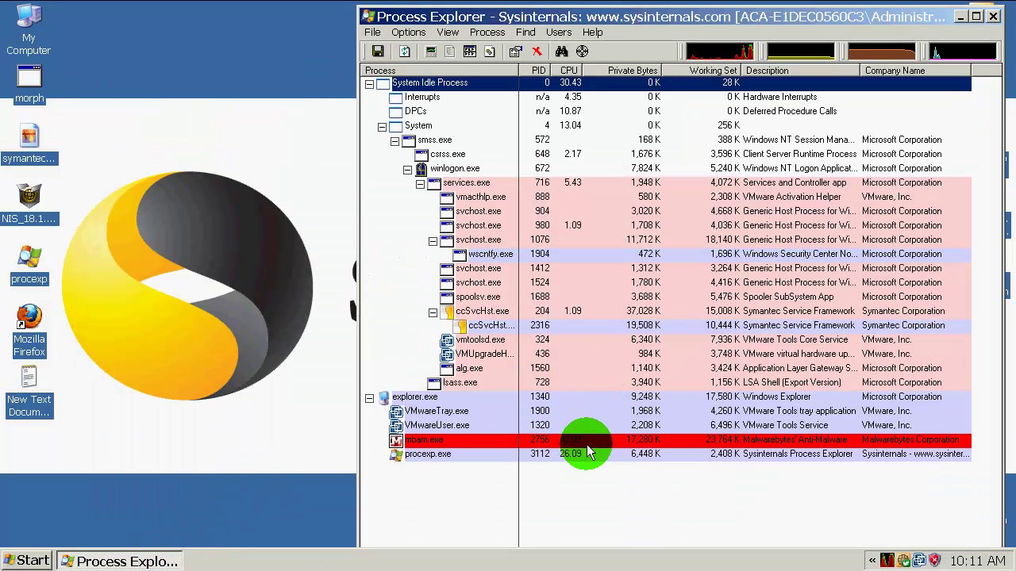
pyautogui.moveTo(641, 383); pyautogui.dragTo(653, 347)
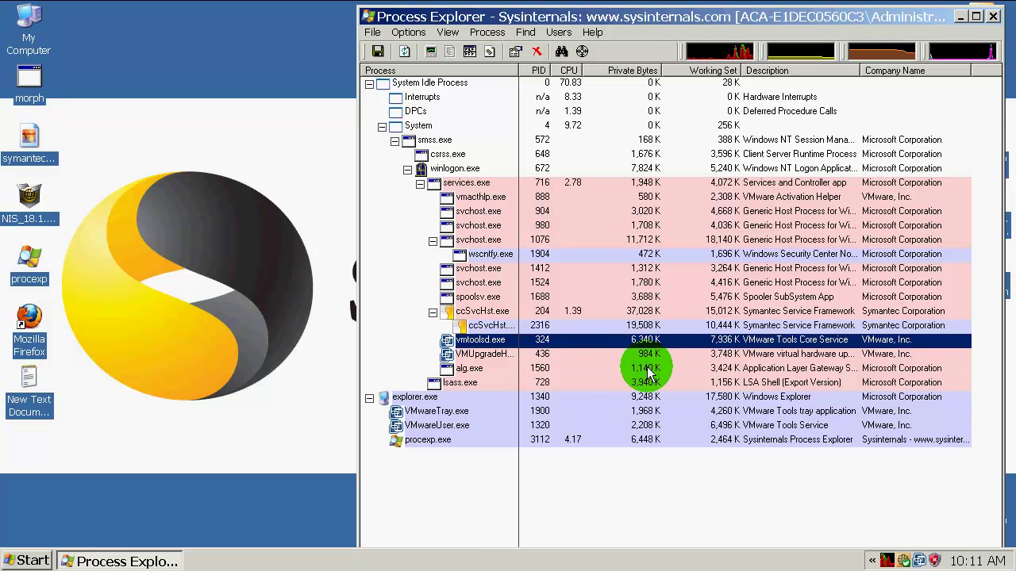
pyautogui.click(992, 18)
pyautogui.click(54, 89)
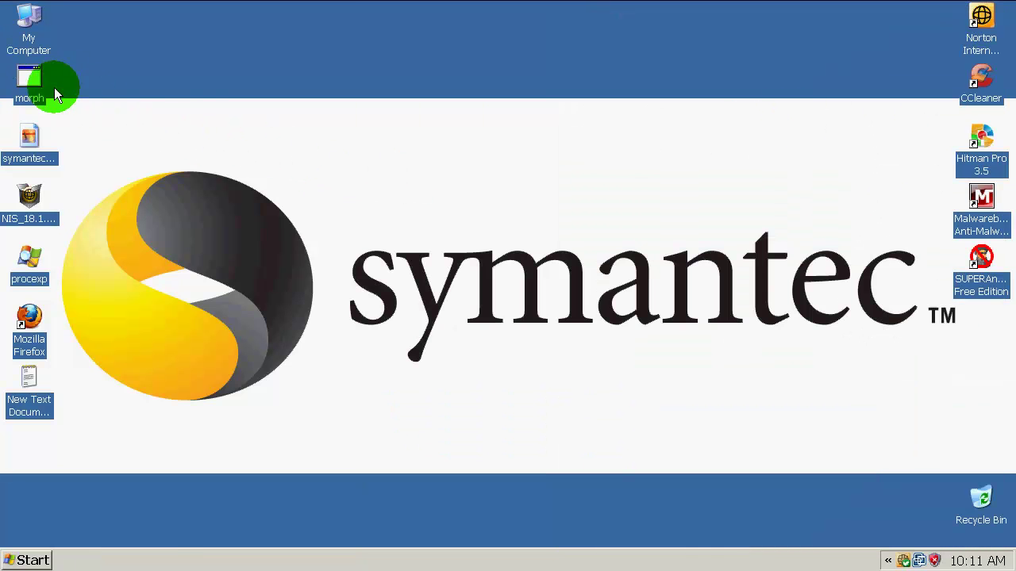
pyautogui.rightClick(500, 298)
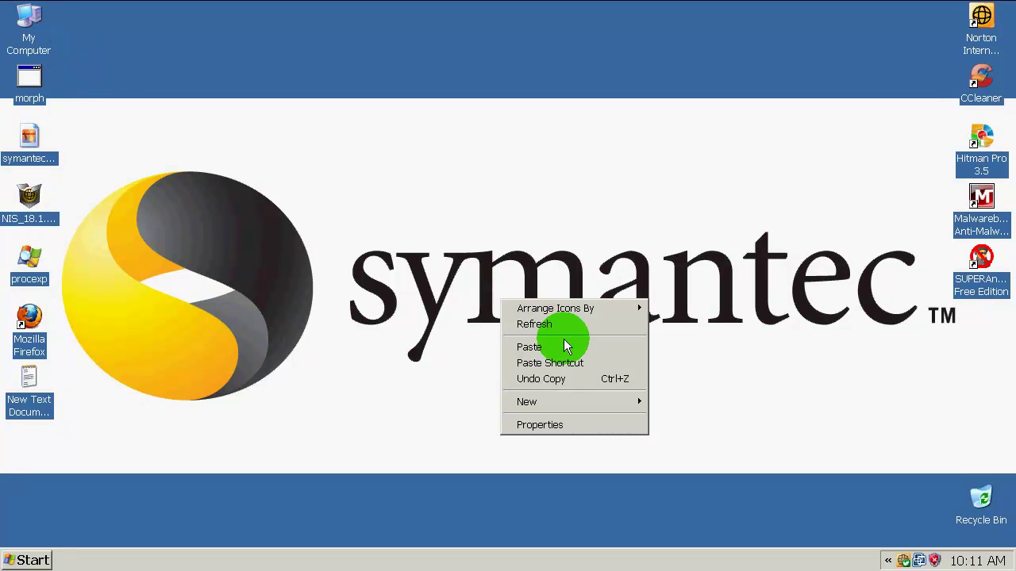
pyautogui.click(565, 325)
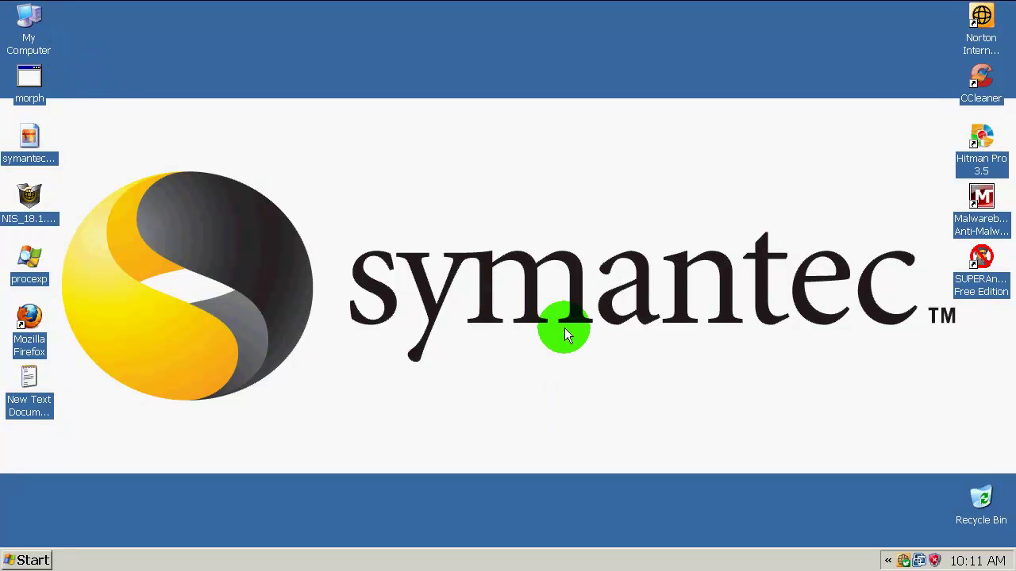